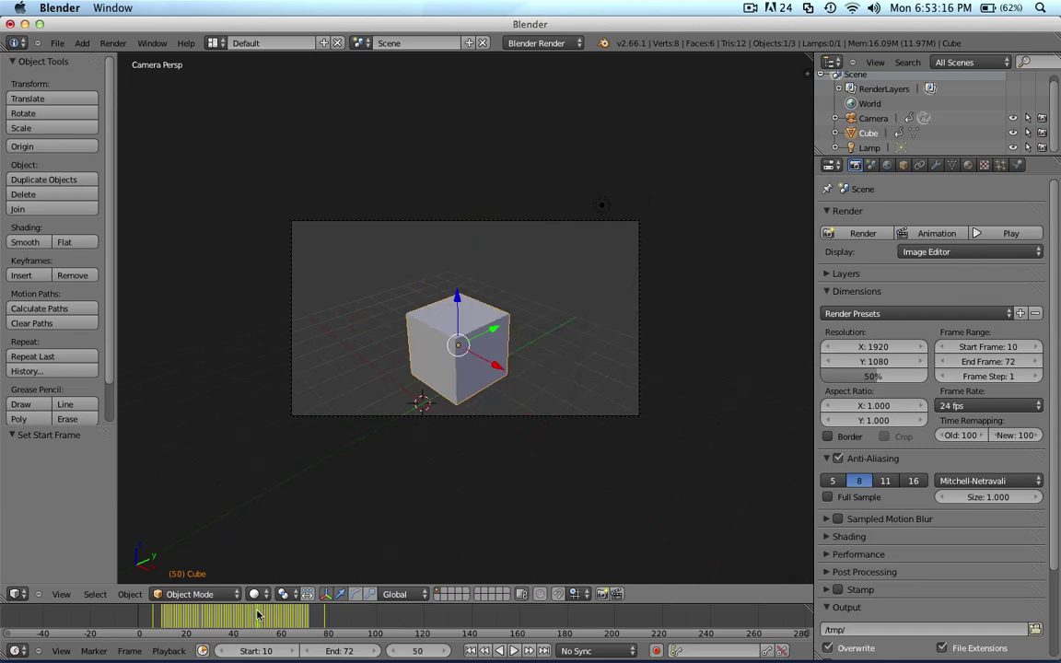
- Orbit and zoom the viewport out of camera view to see the cube, lamp and camera
left_click_drag(520, 311, 543, 272)
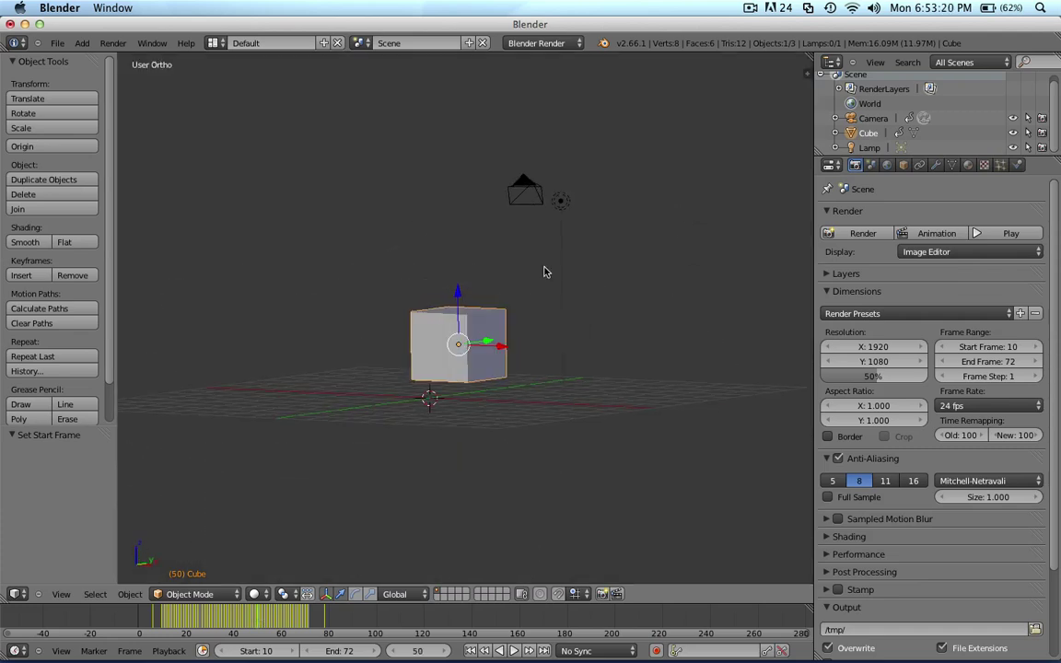
scroll(545, 271, "right", 10)
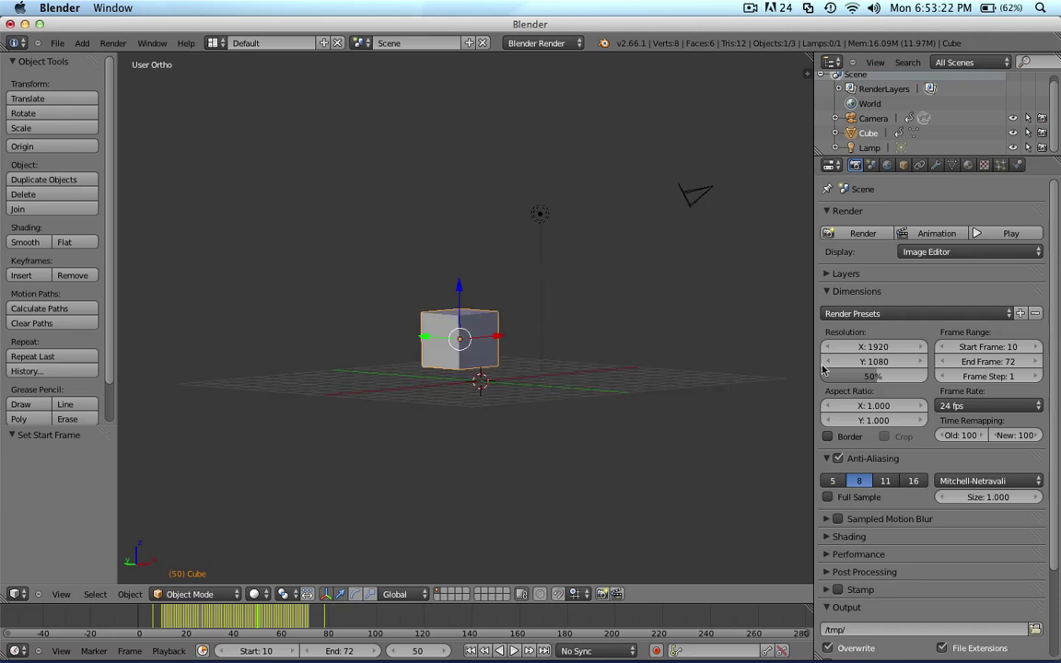
scroll(825, 369, "down", 3)
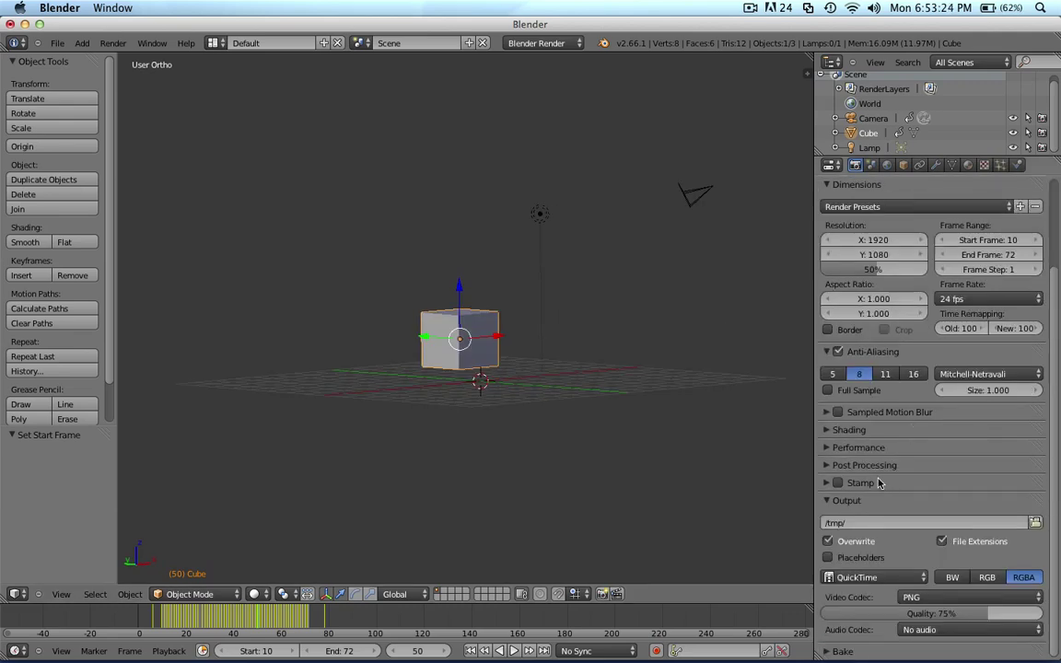
scroll(829, 465, "up", 3)
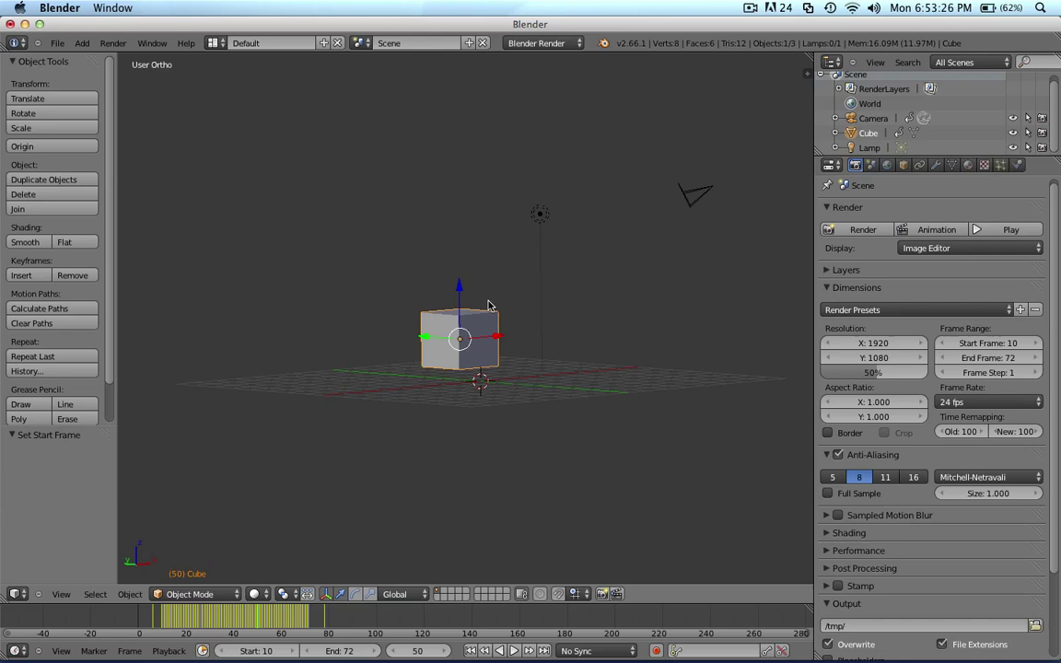
scroll(568, 369, "left", 6)
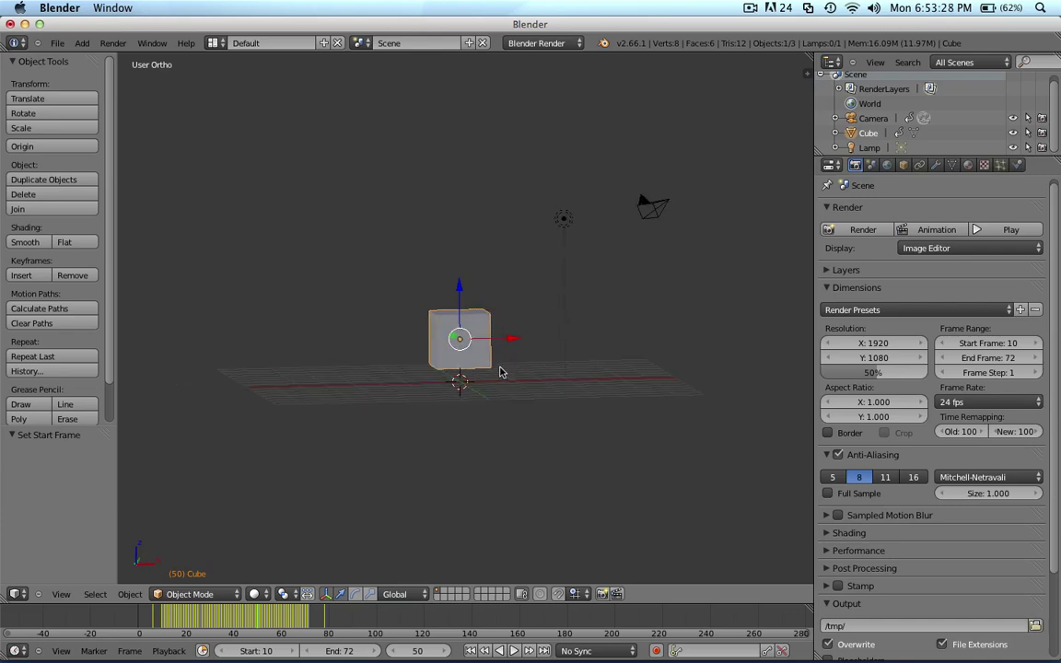
scroll(454, 355, "down", 5)
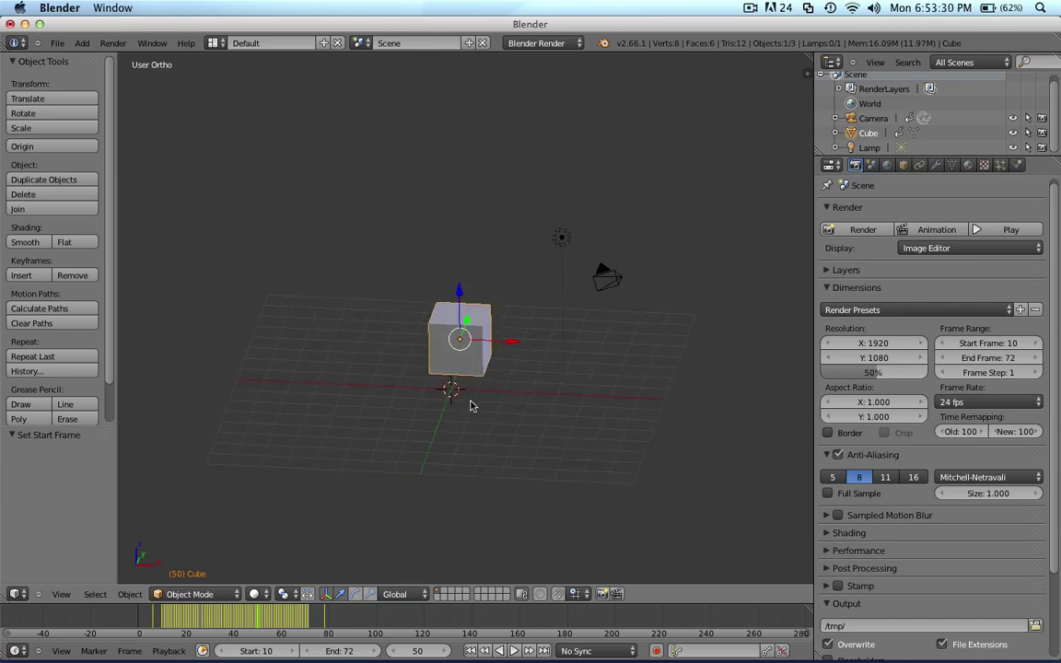
- Select the camera, then the cube, ending with the camera selected
right_click(620, 286)
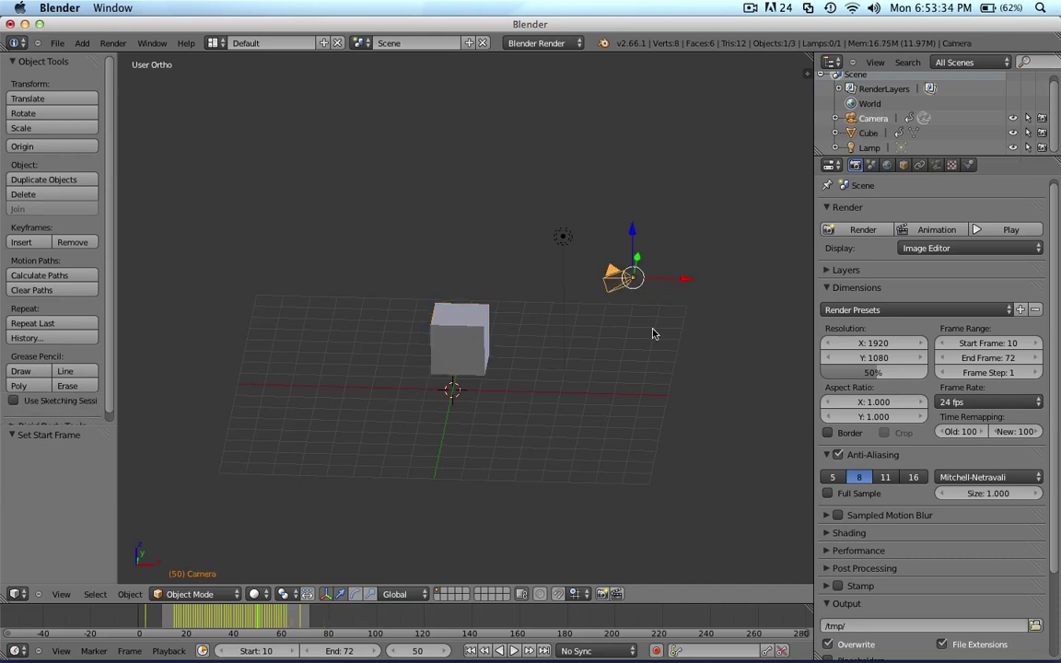
scroll(622, 390, "up", 5)
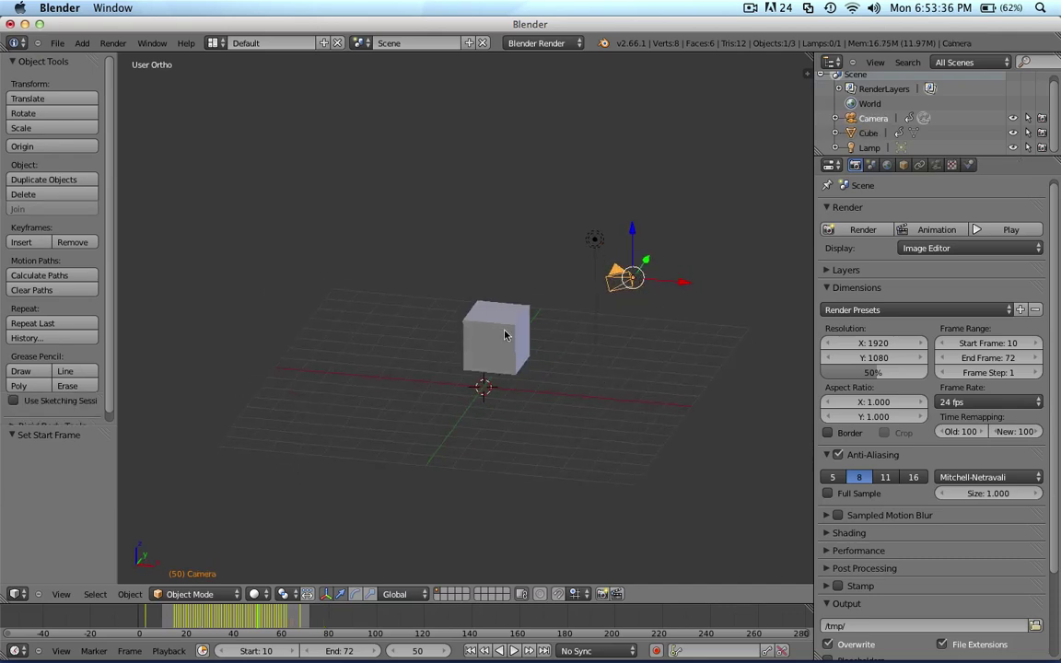
right_click(478, 313)
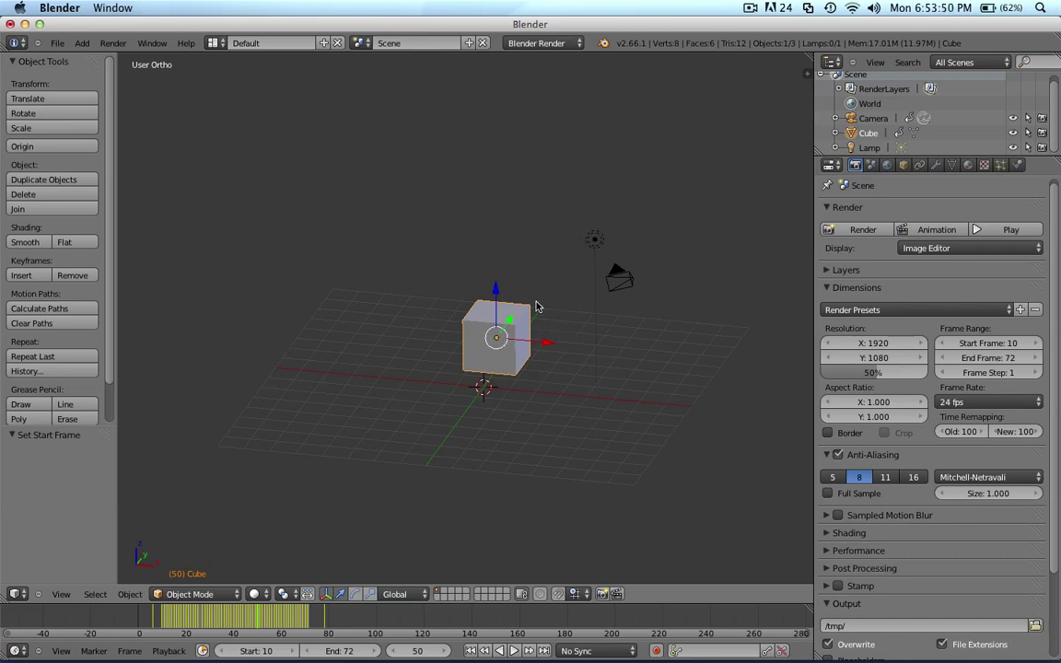
right_click(623, 290)
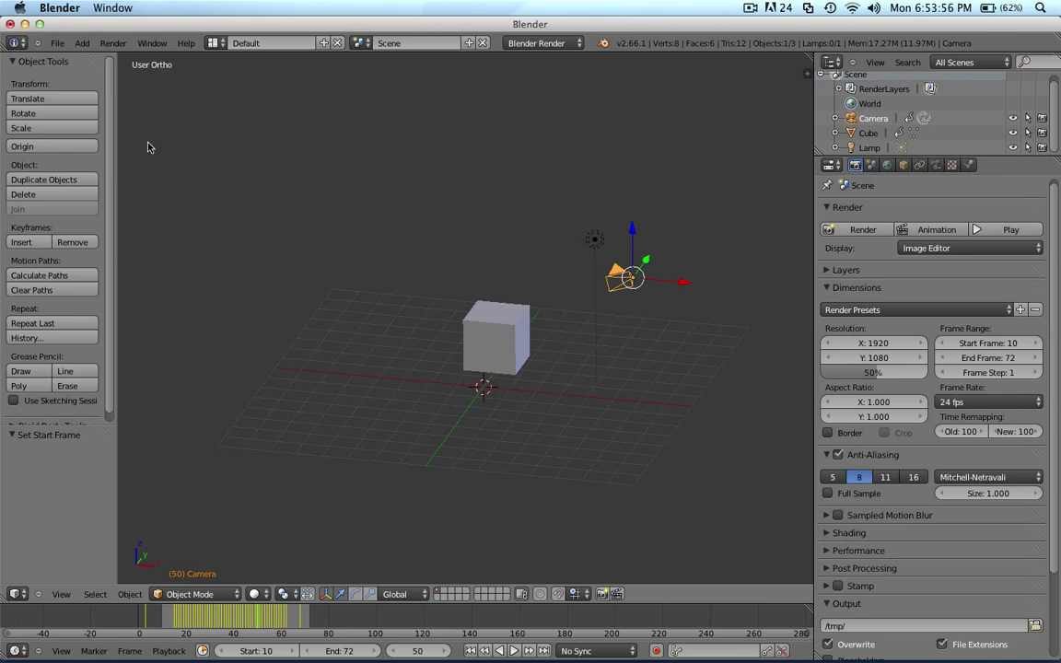
left_click(55, 43)
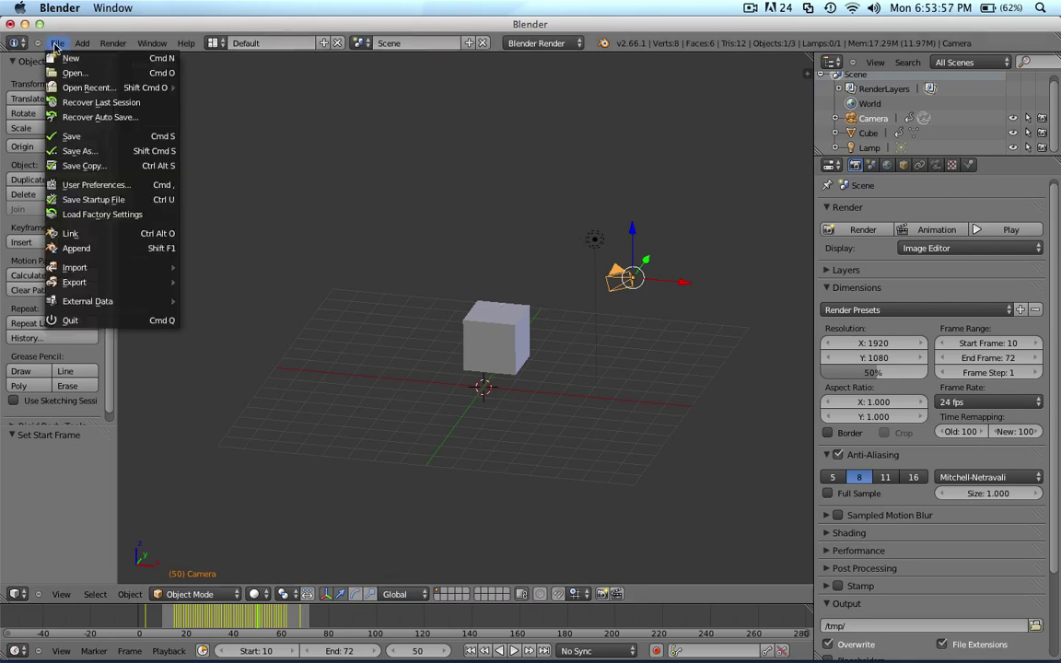
left_click(96, 185)
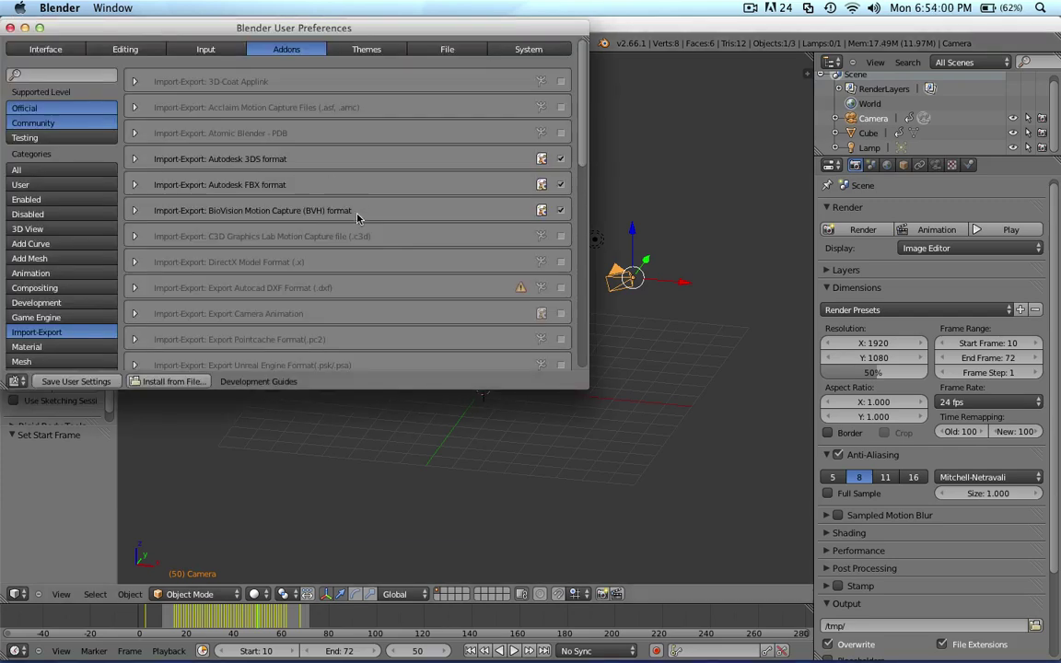
scroll(352, 202, "down", 5)
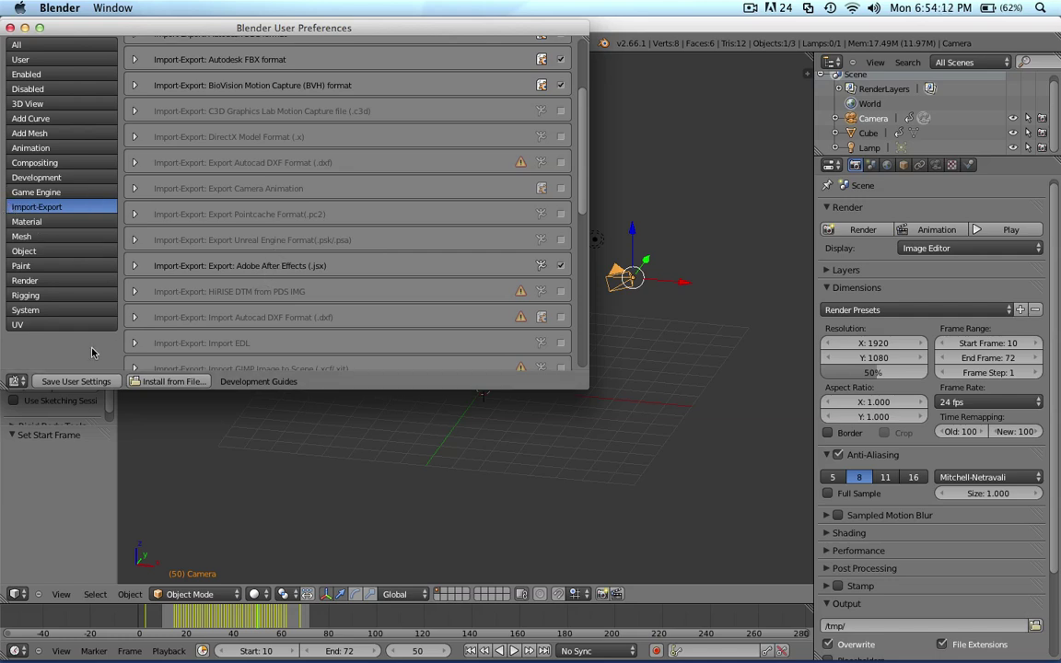
left_click(92, 382)
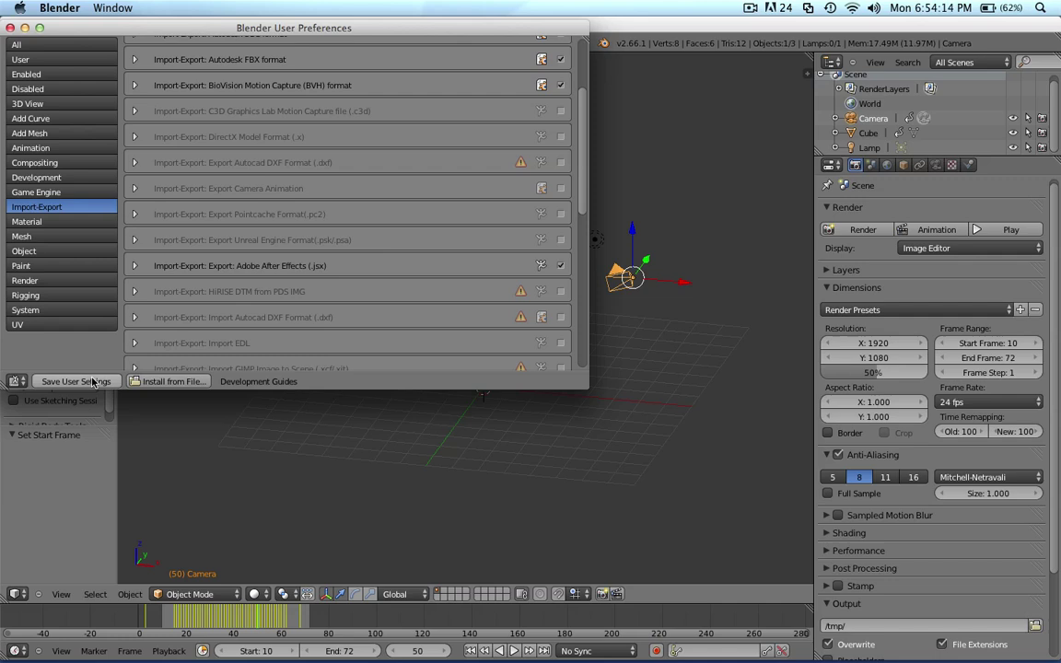
- Close preferences and select the camera together with the cube
left_click(10, 28)
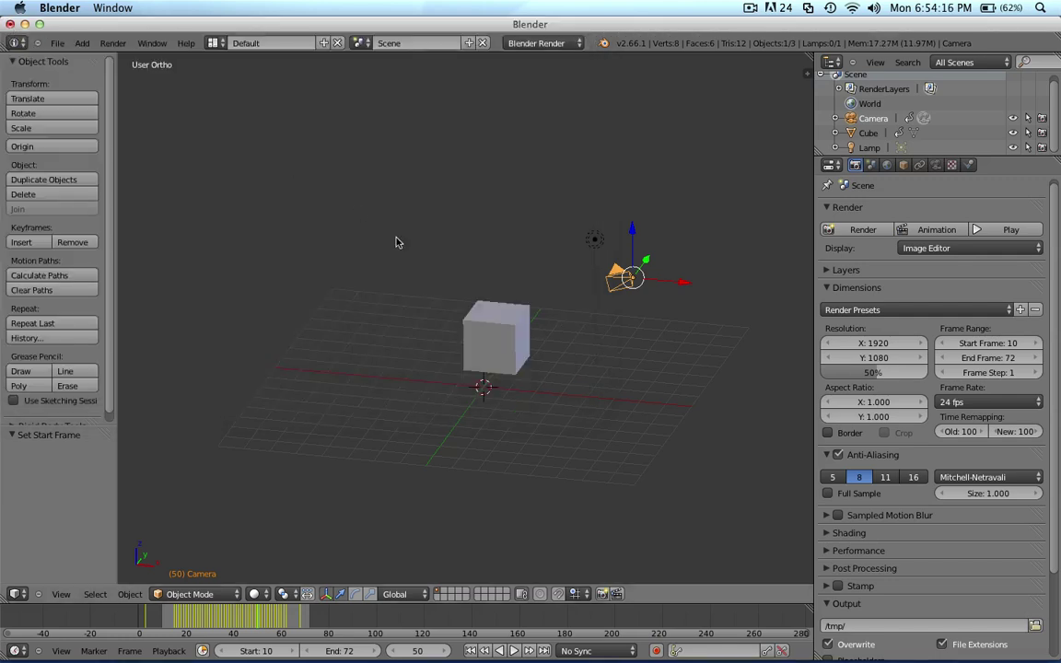
left_click_drag(437, 335, 482, 345)
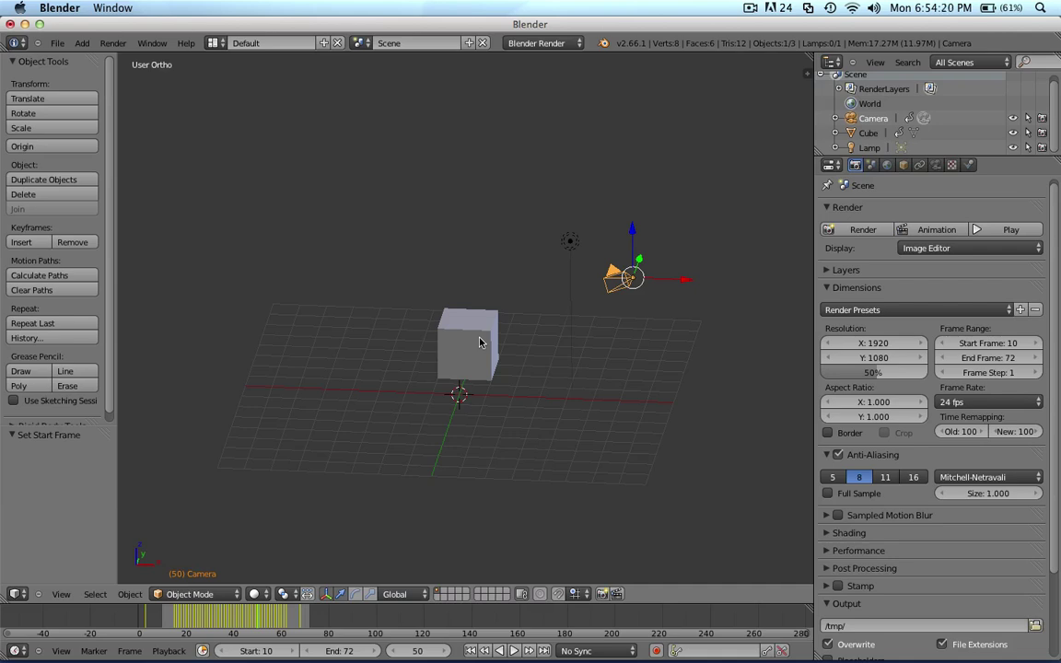
right_click(571, 245)
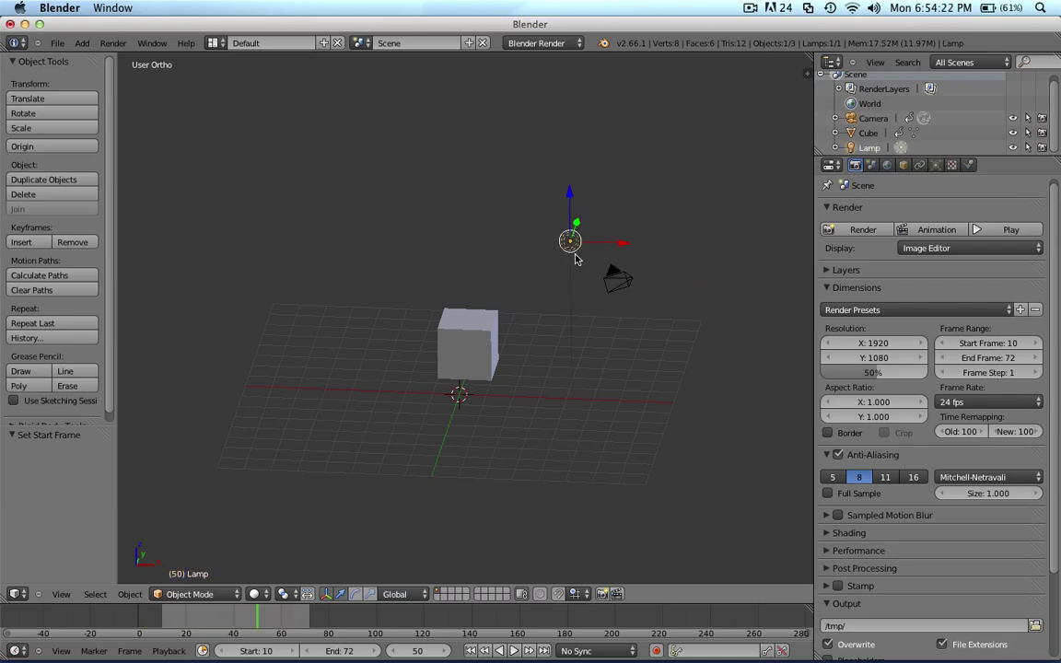
right_click(614, 278)
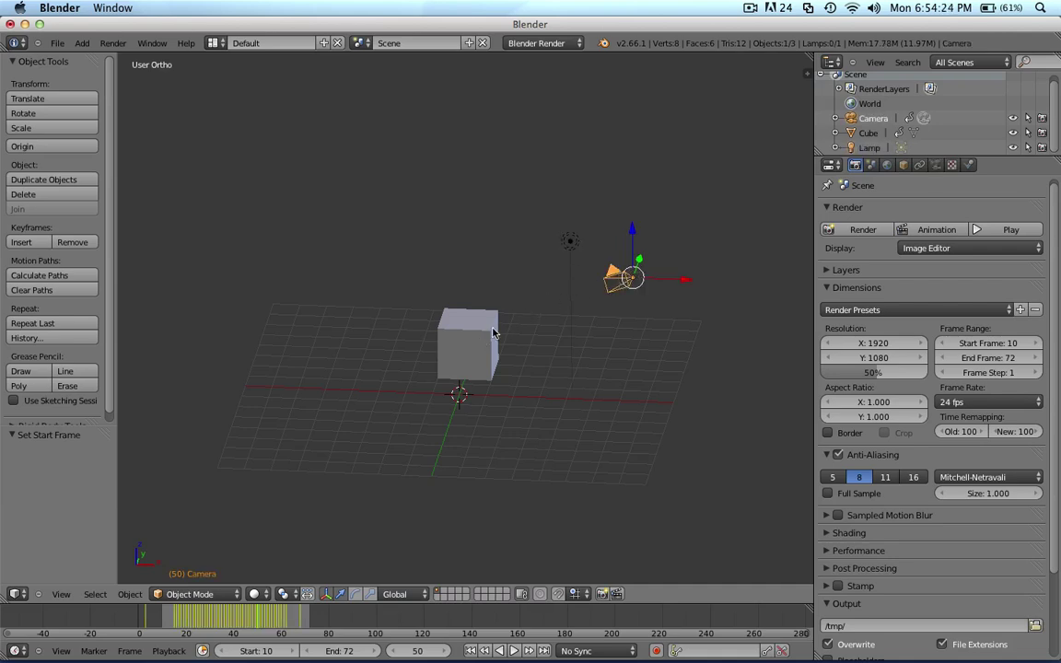
right_click(476, 338)
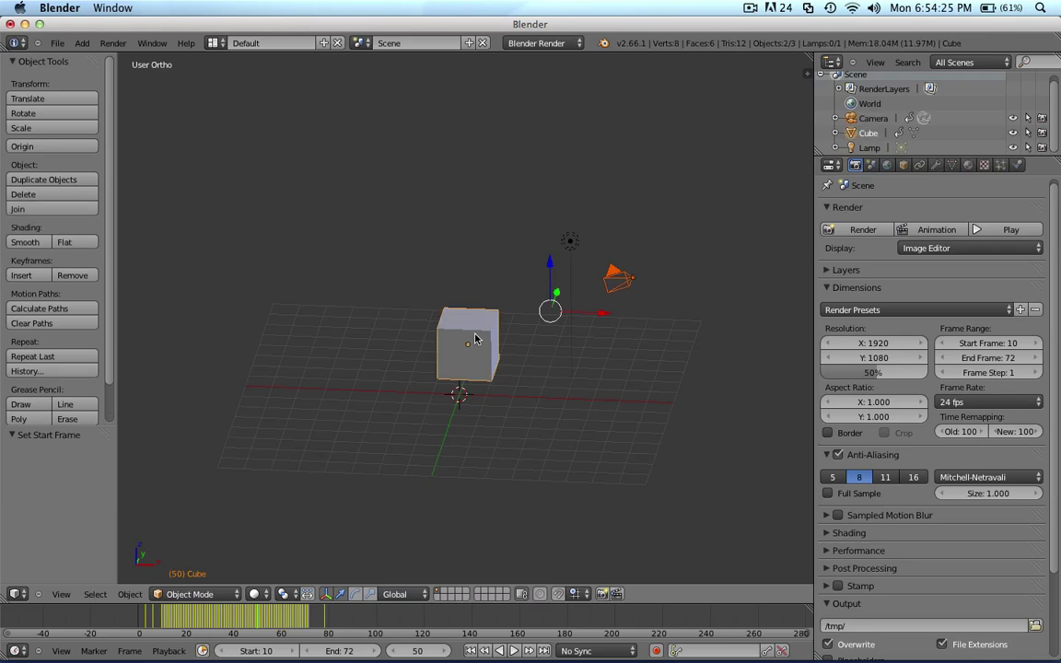
- Locate the Adobe After Effects (.jsx) format under File > Export
left_click(57, 43)
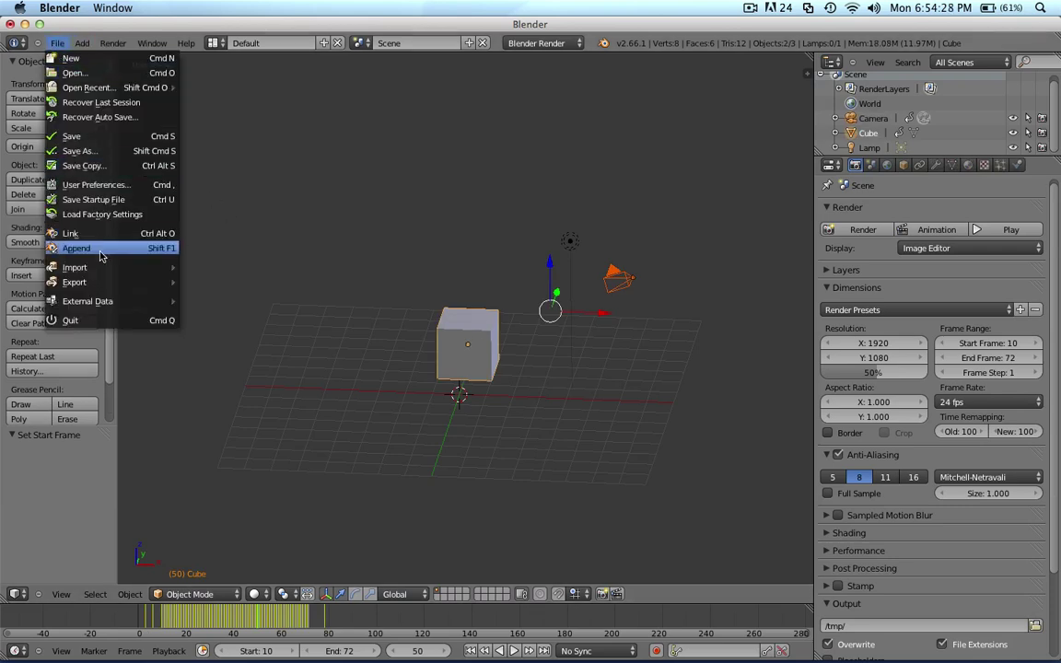
mouse_move(102, 266)
mouse_move(147, 284)
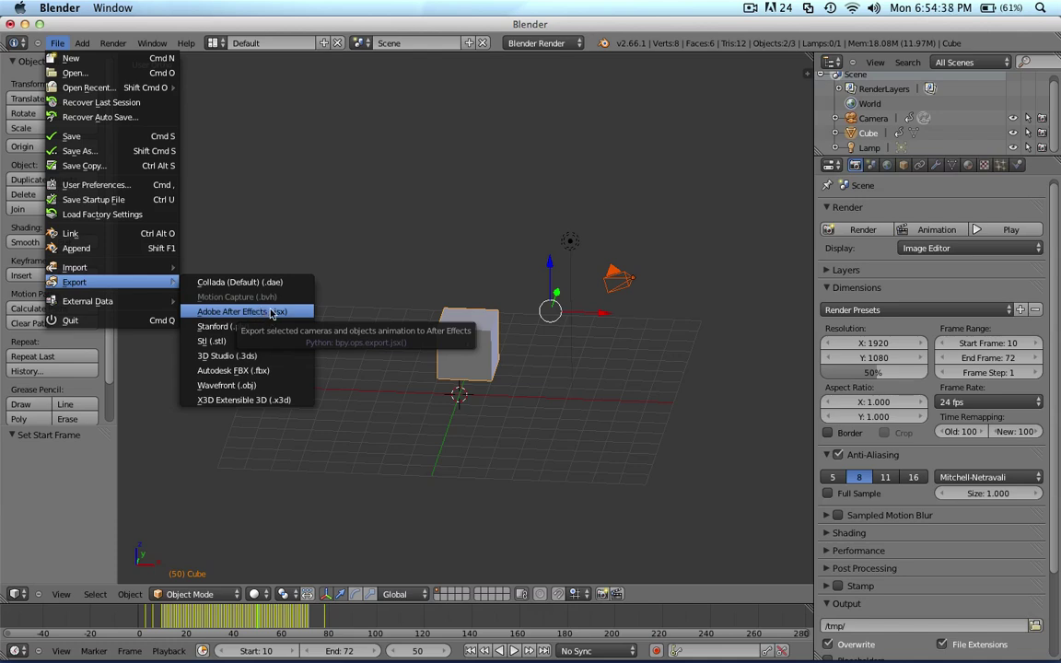
scroll(900, 320, "down", 3)
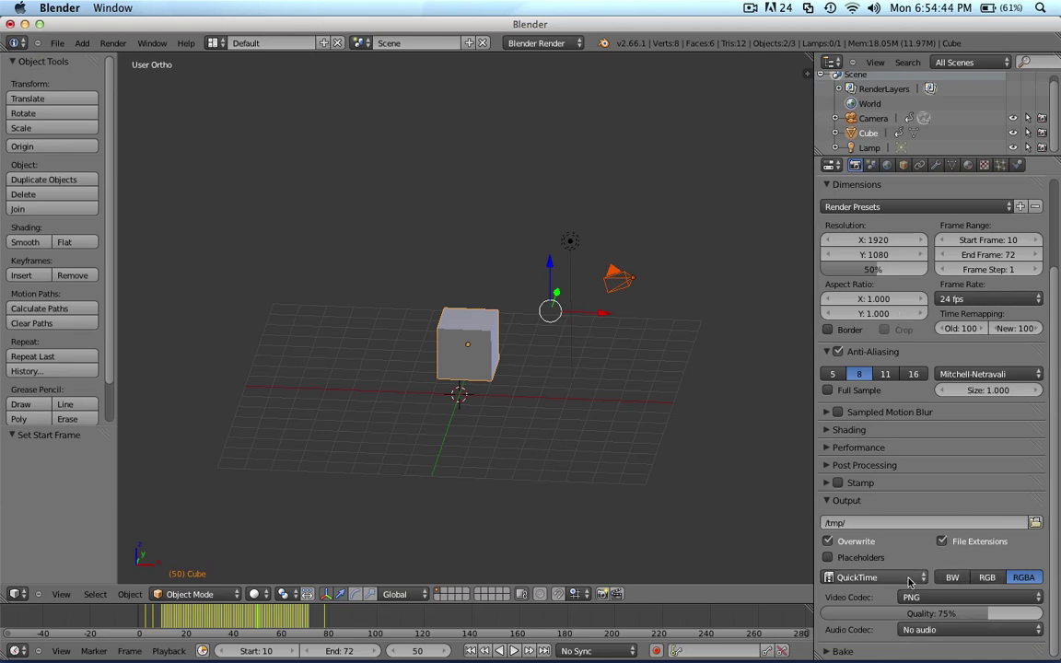
- Keep PNG as the QuickTime video codec with RGBA, then bring up an empty After Effects project
scroll(940, 502, "up", 3)
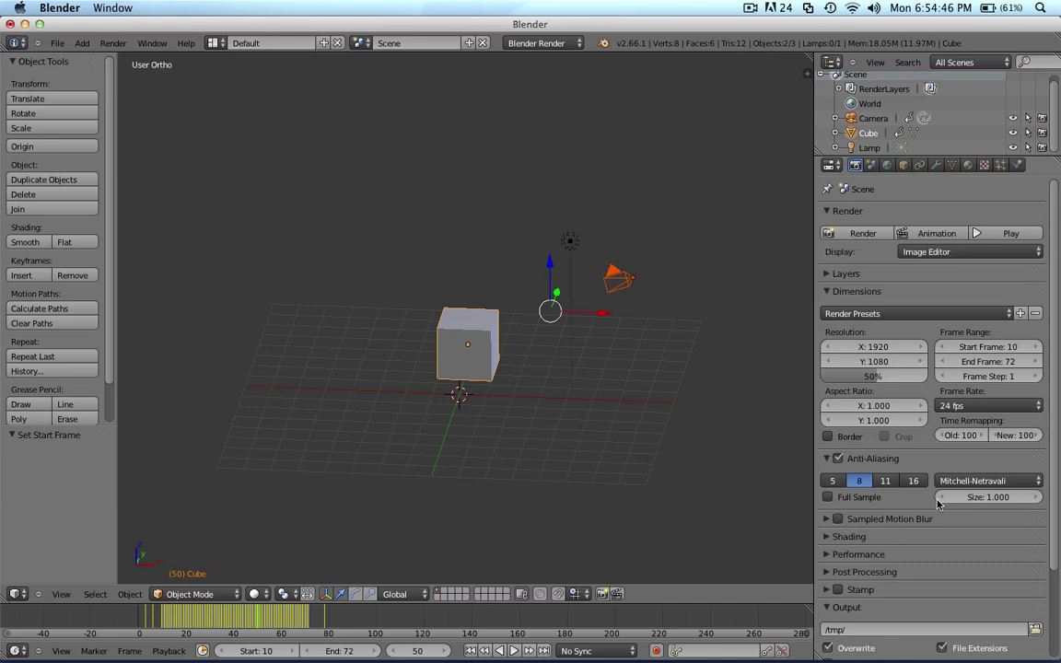
scroll(940, 502, "down", 3)
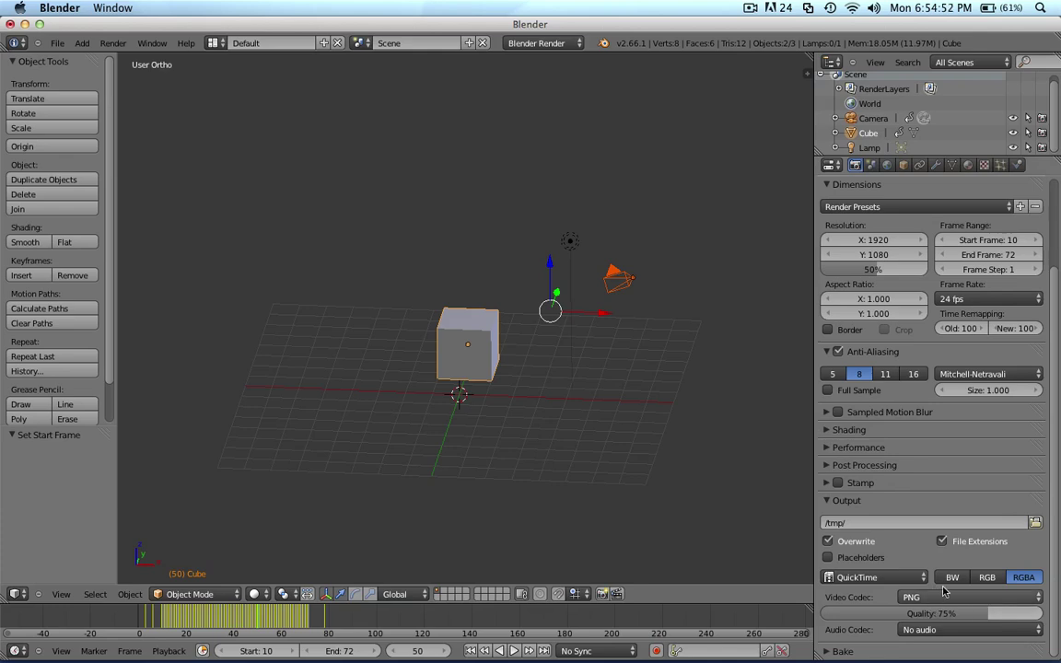
left_click(1001, 601)
left_click(976, 506)
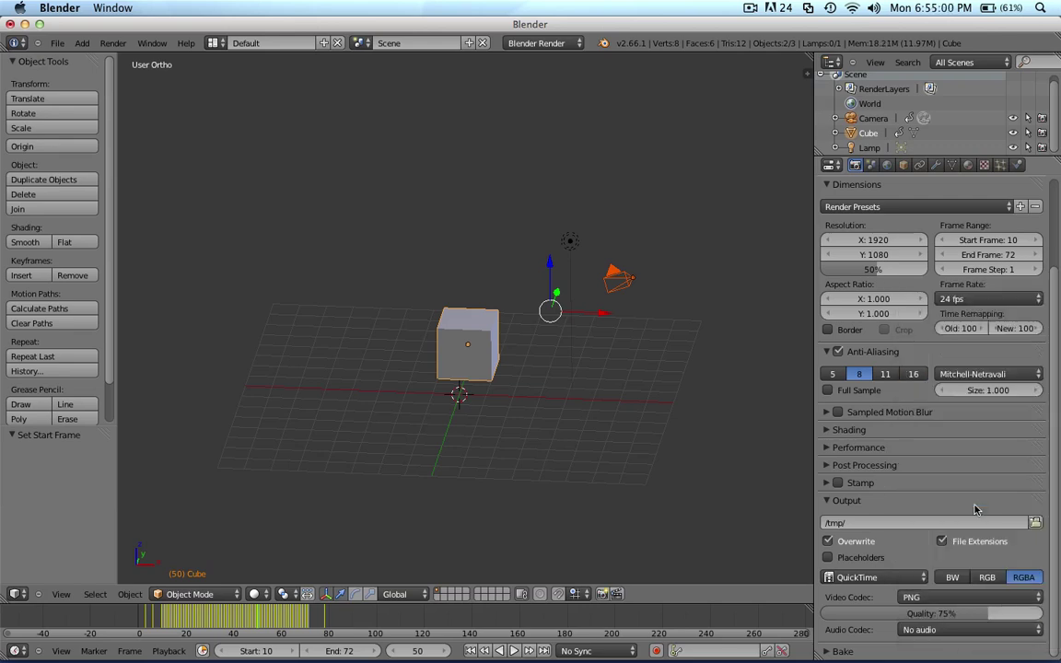
scroll(954, 498, "up", 3)
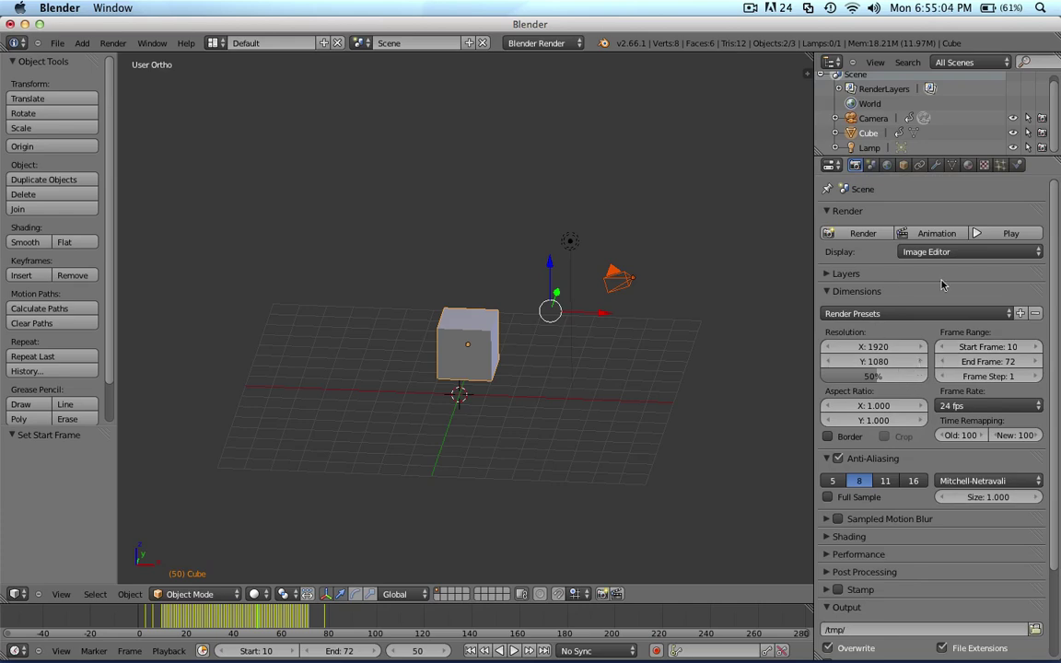
scroll(865, 378, "down", 3)
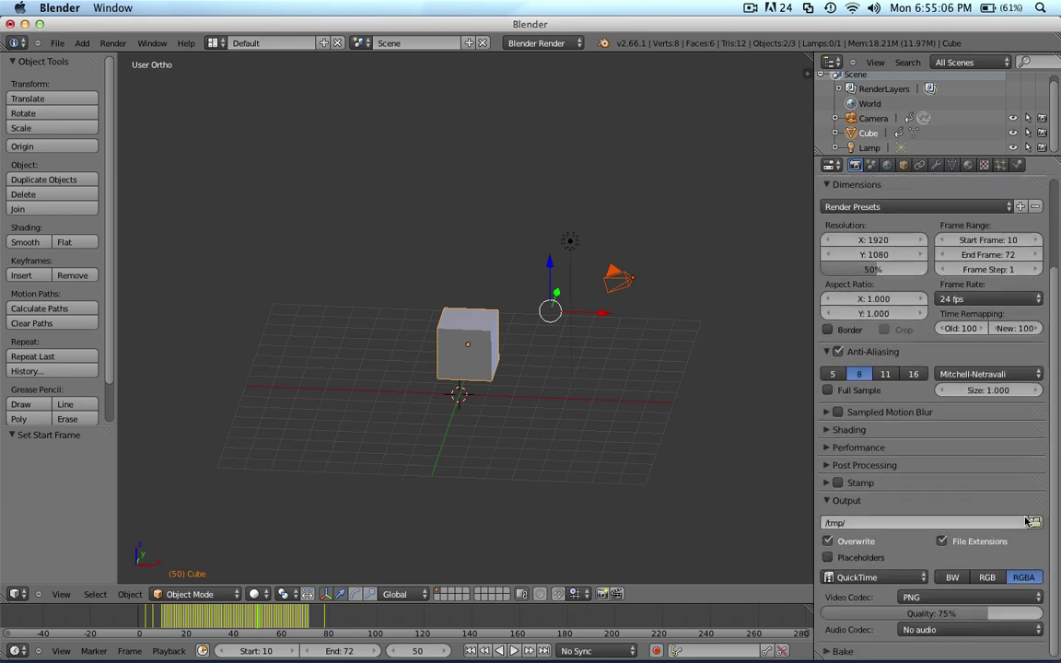
scroll(921, 387, "up", 3)
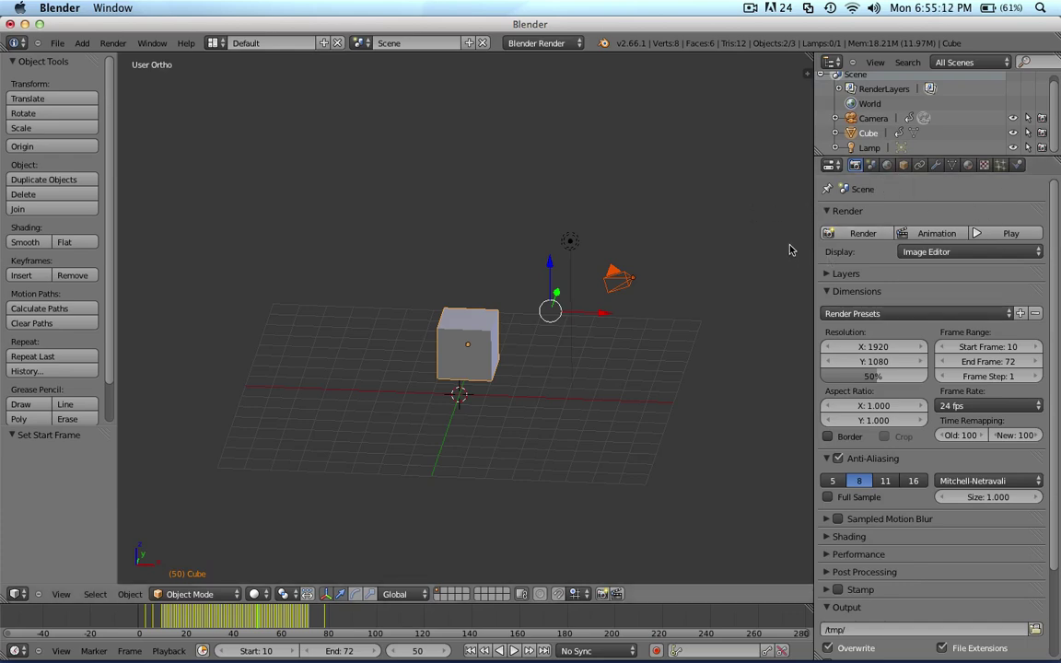
left_click(751, 8)
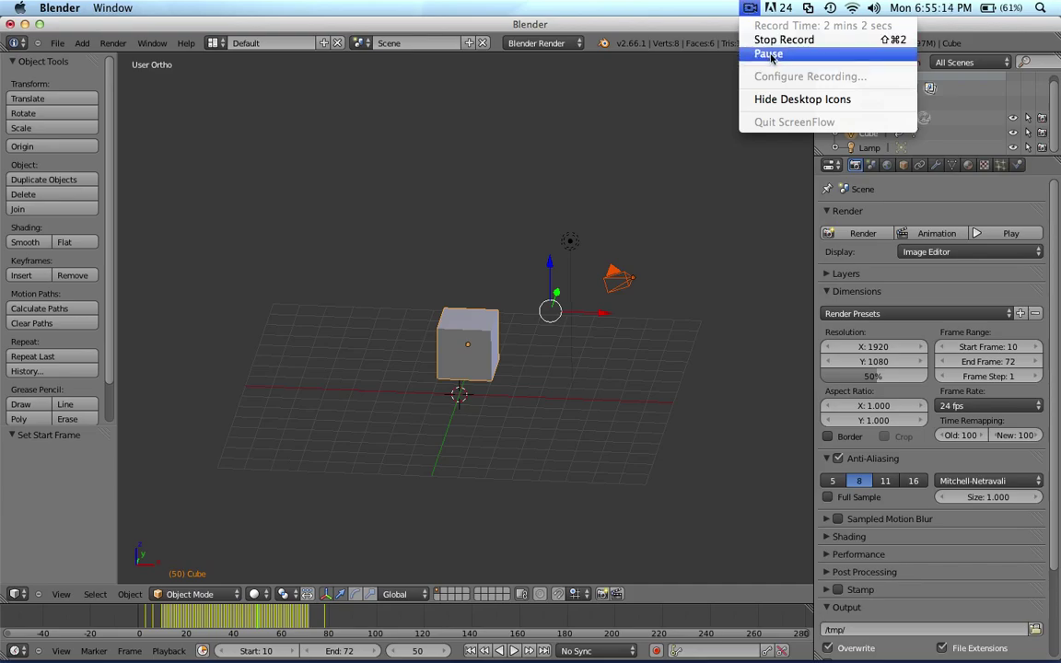
left_click(770, 55)
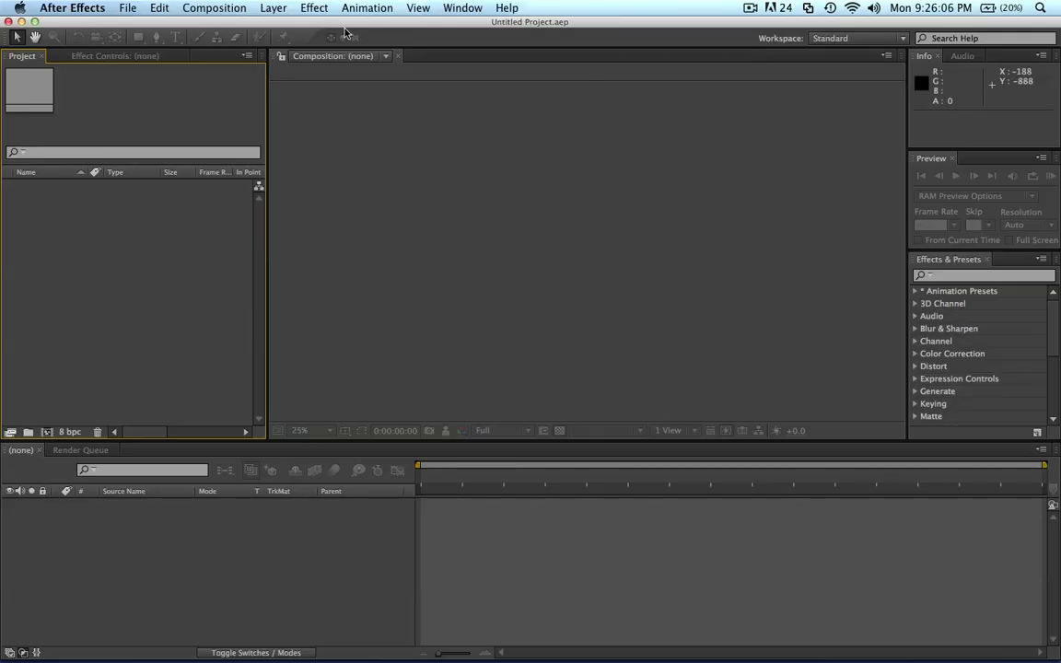
- Run the Desktop's cube.jsx script to build BlendComp, then open it and scrub the cube's motion
left_click(127, 8)
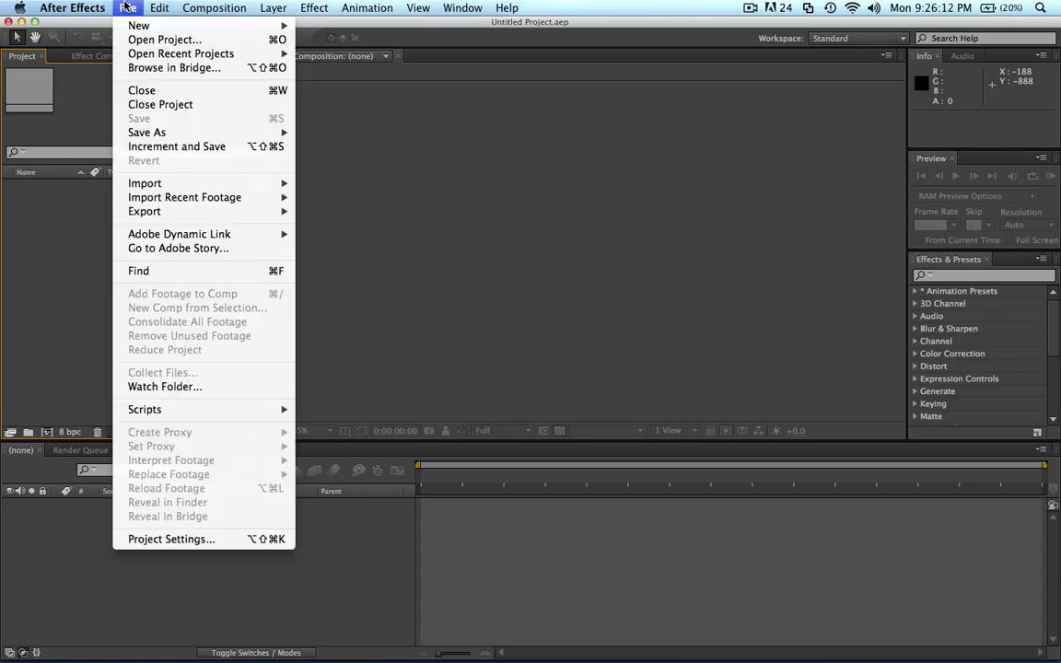
mouse_move(180, 414)
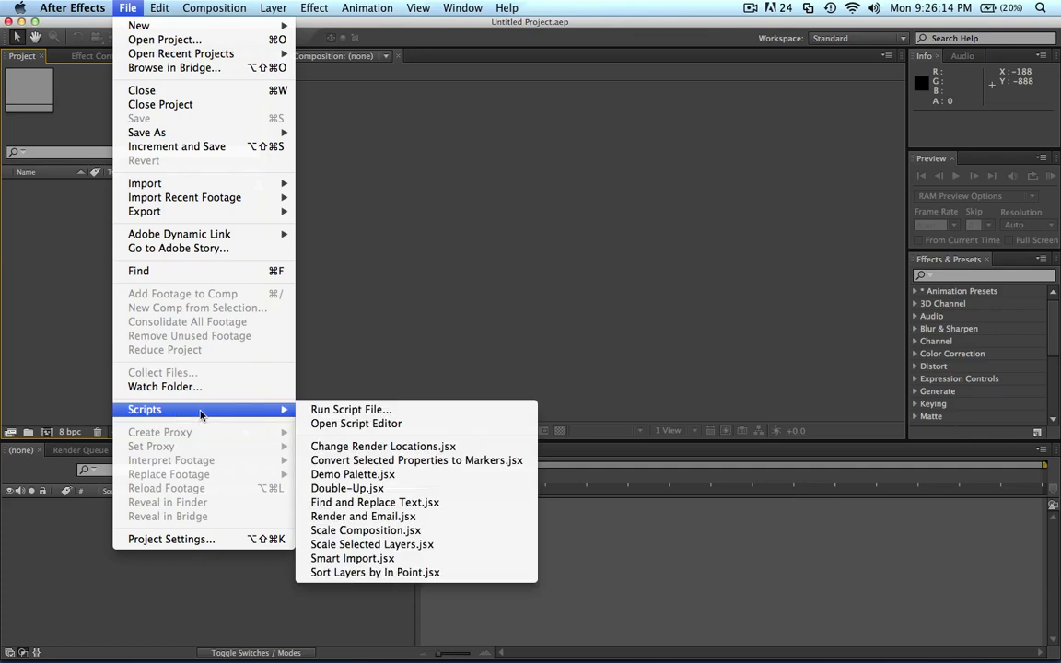
left_click(323, 410)
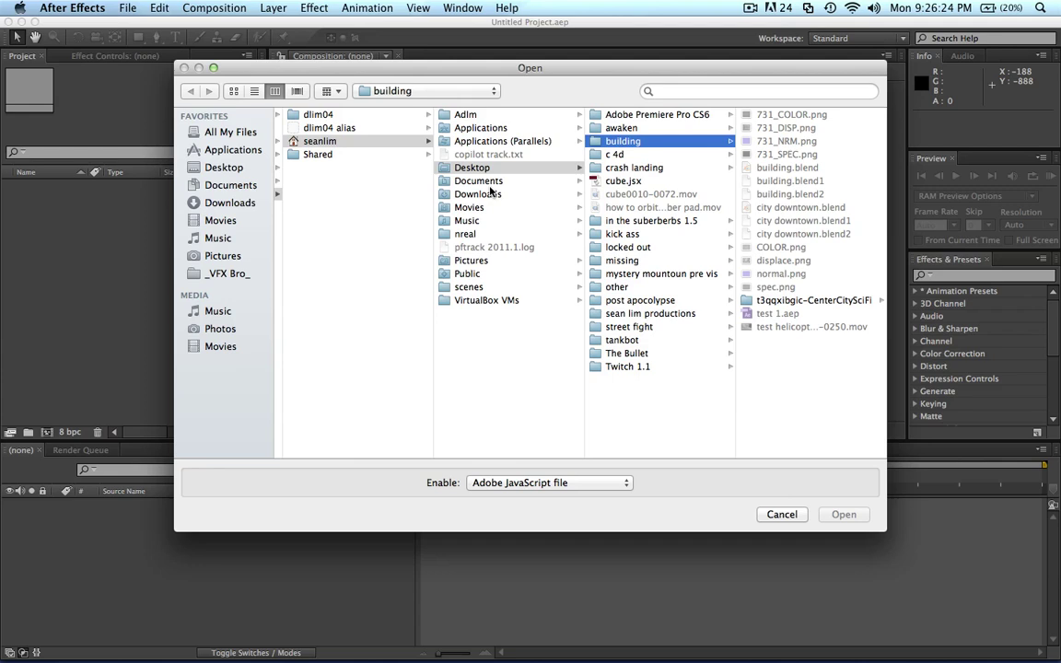
left_click(488, 169)
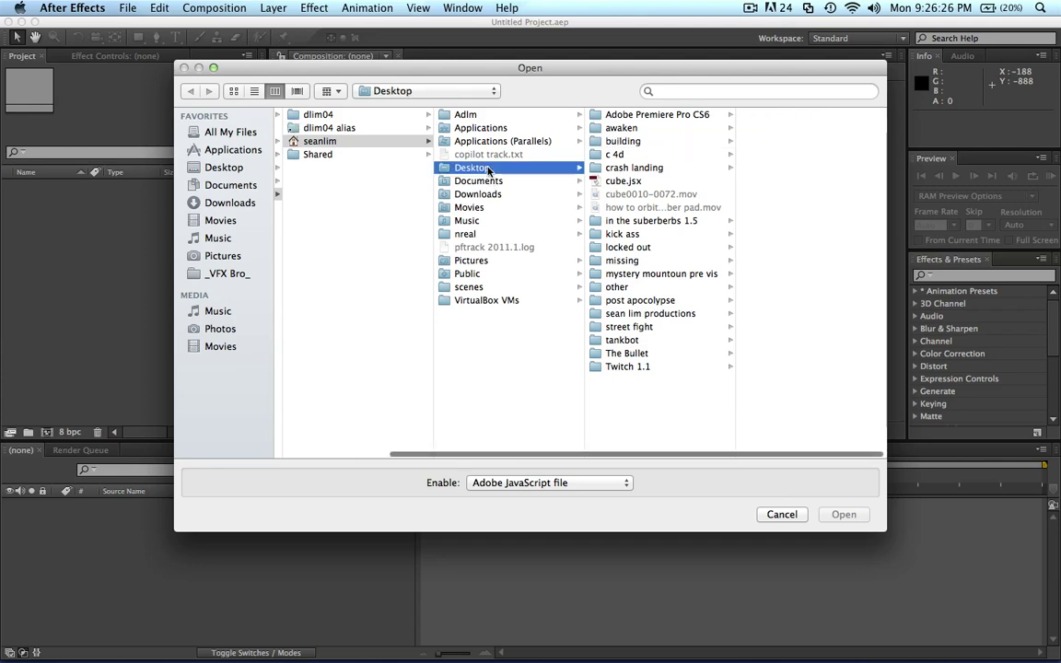
left_click(629, 181)
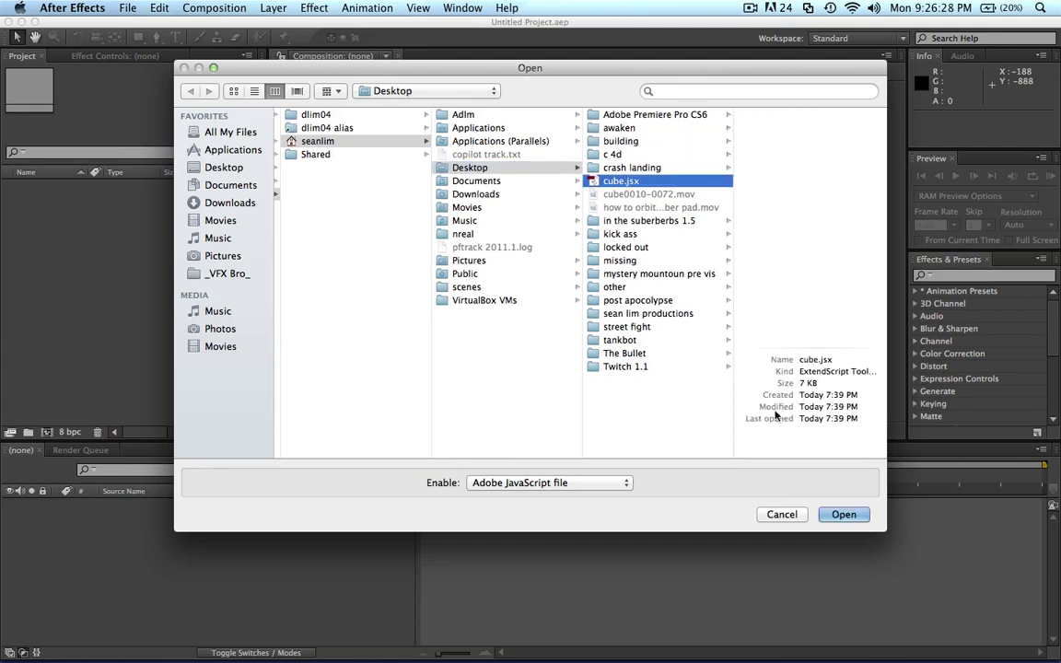
left_click(844, 515)
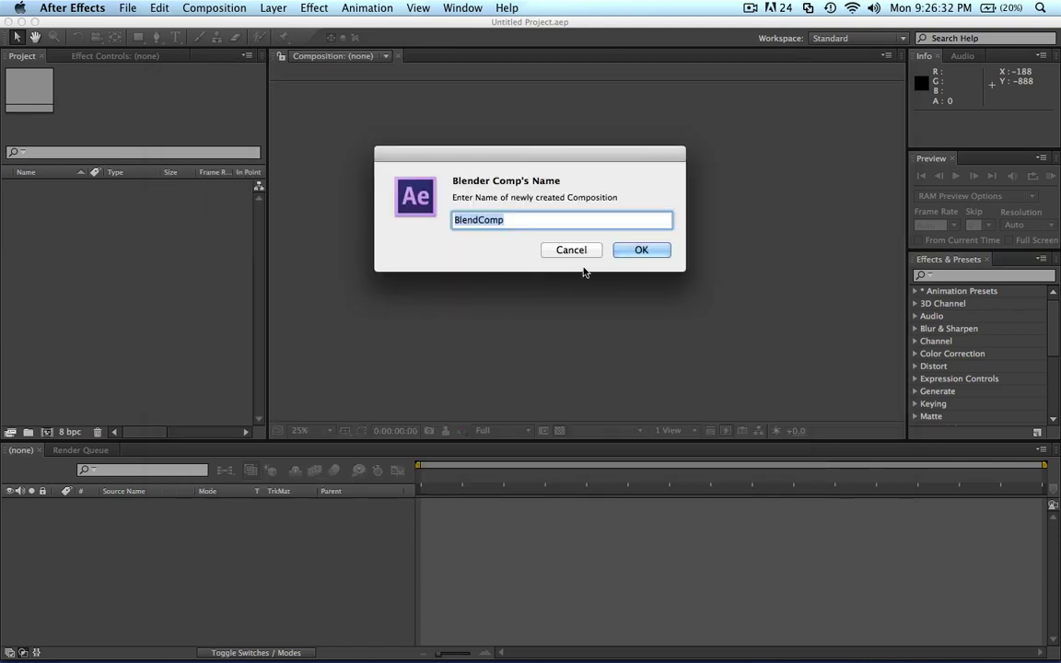
left_click(637, 249)
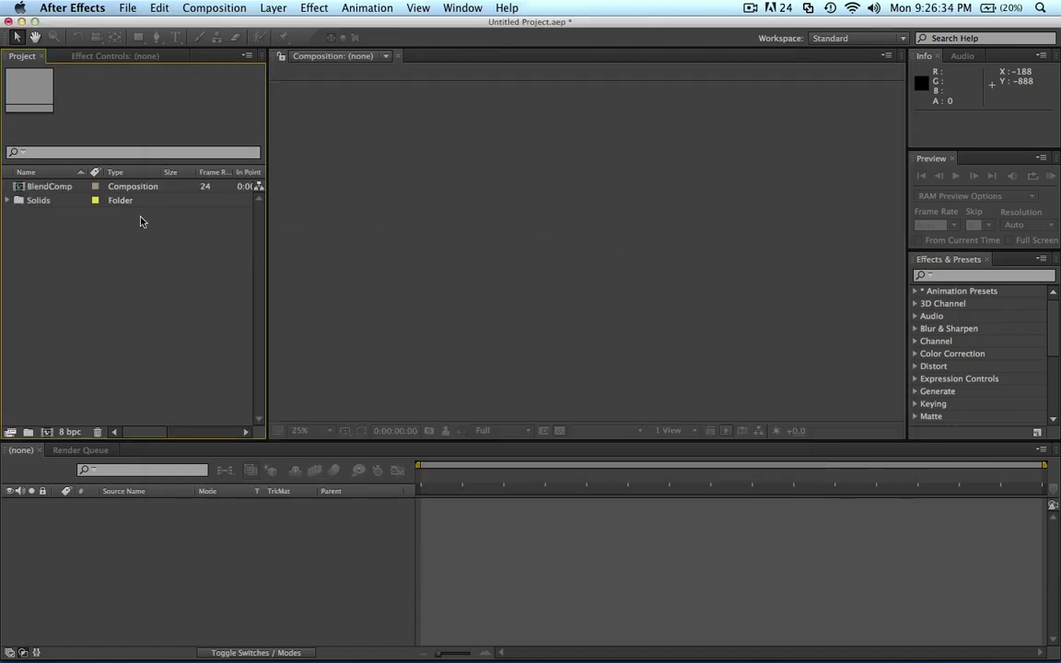
left_click_drag(30, 192, 25, 238)
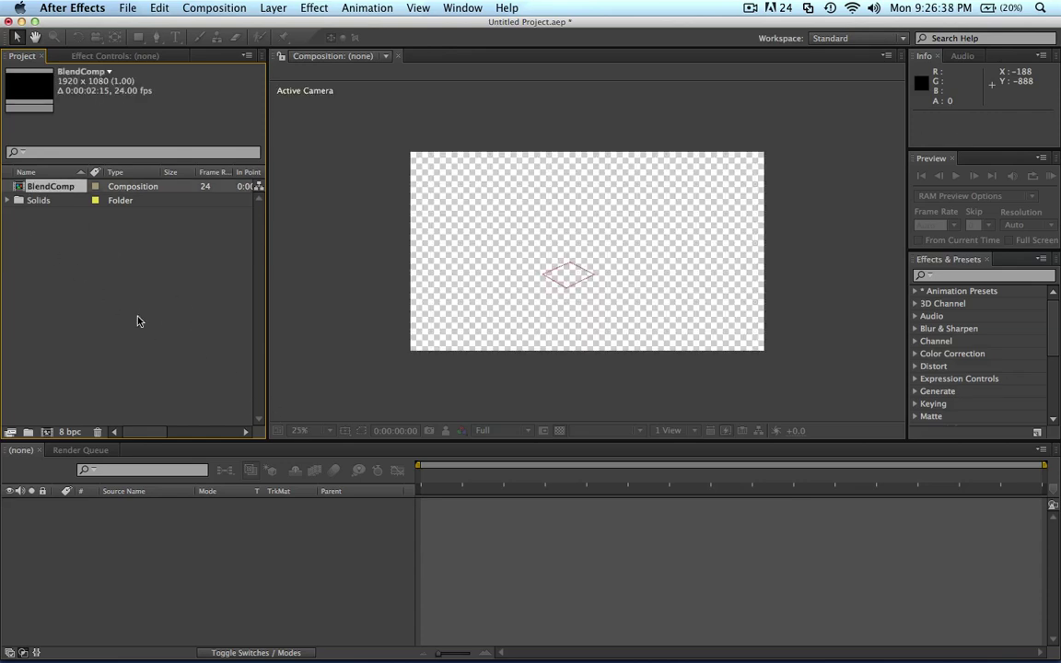
left_click_drag(421, 474, 368, 483)
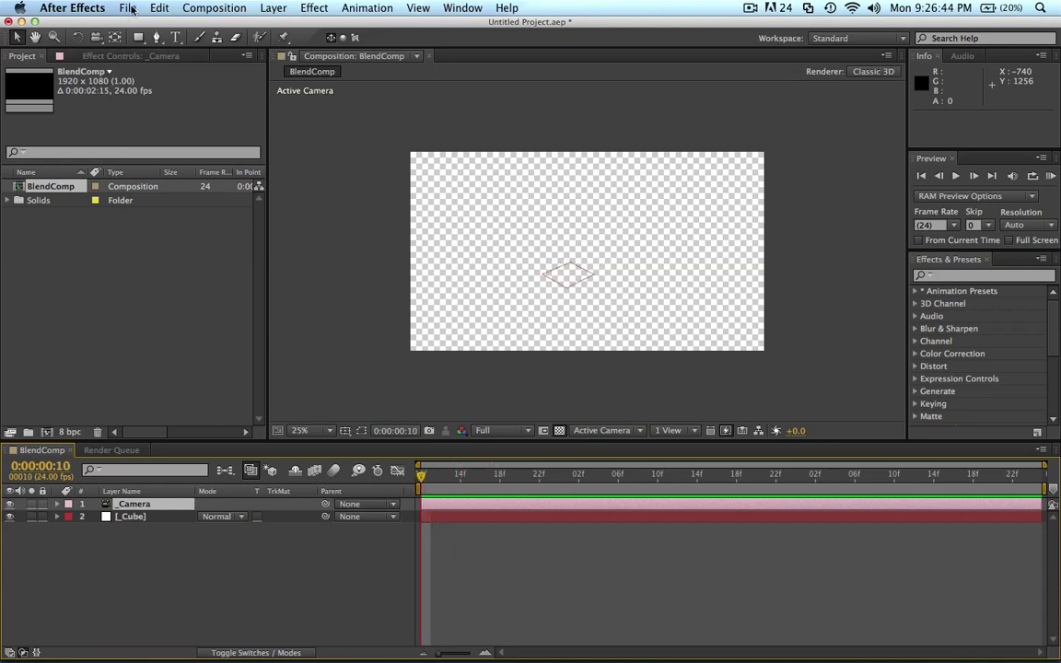
- Import cube0010-0072.mov from the Desktop as a single file
left_click(130, 9)
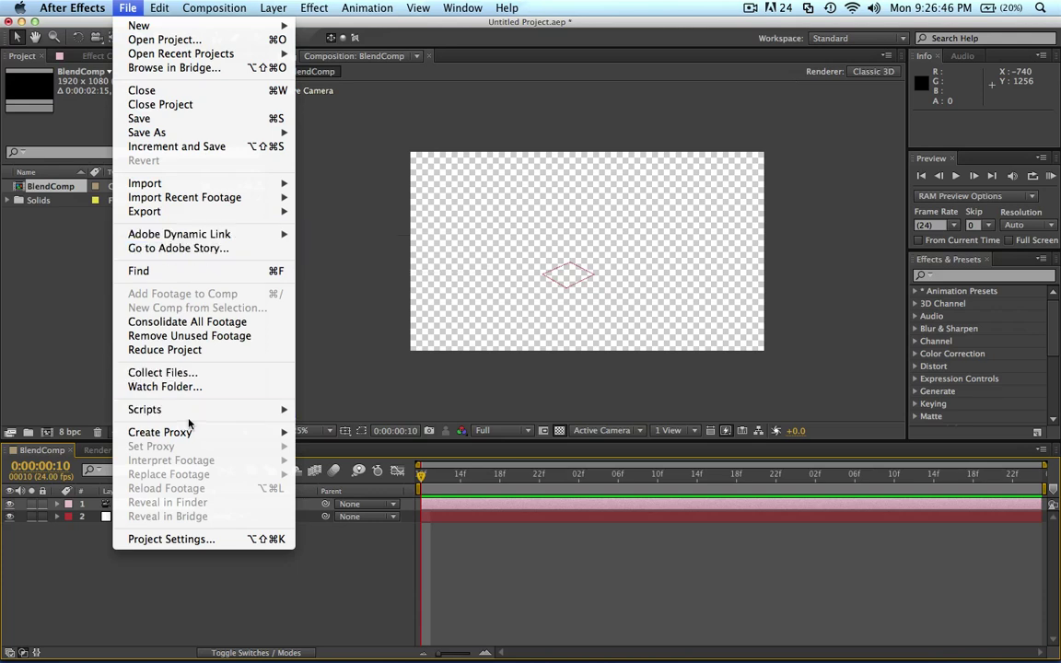
mouse_move(187, 414)
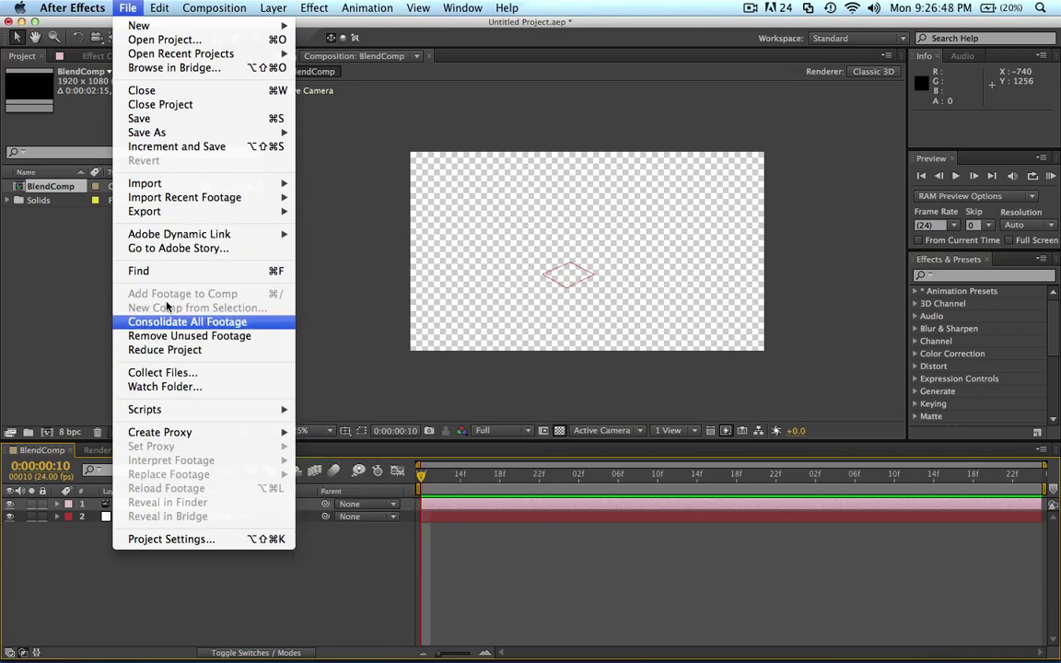
mouse_move(192, 188)
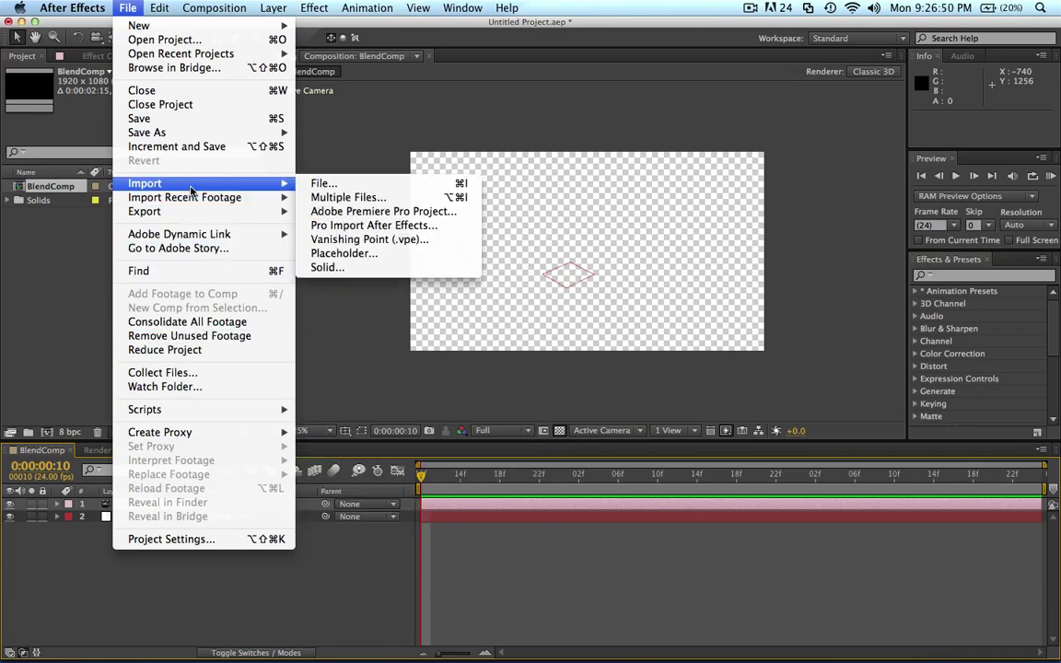
left_click(321, 184)
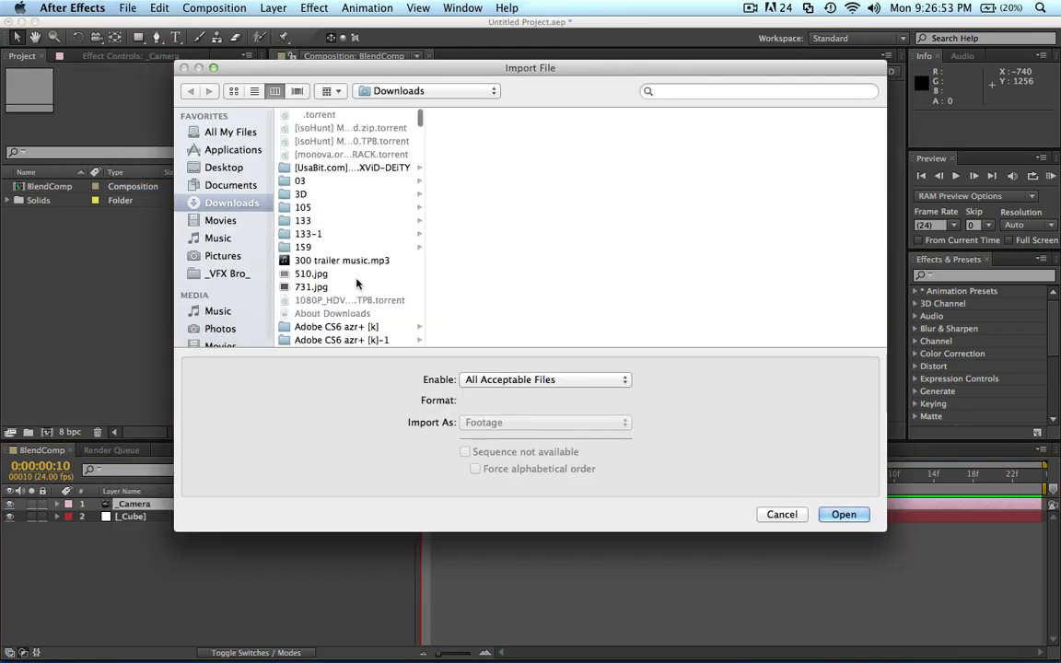
left_click(225, 164)
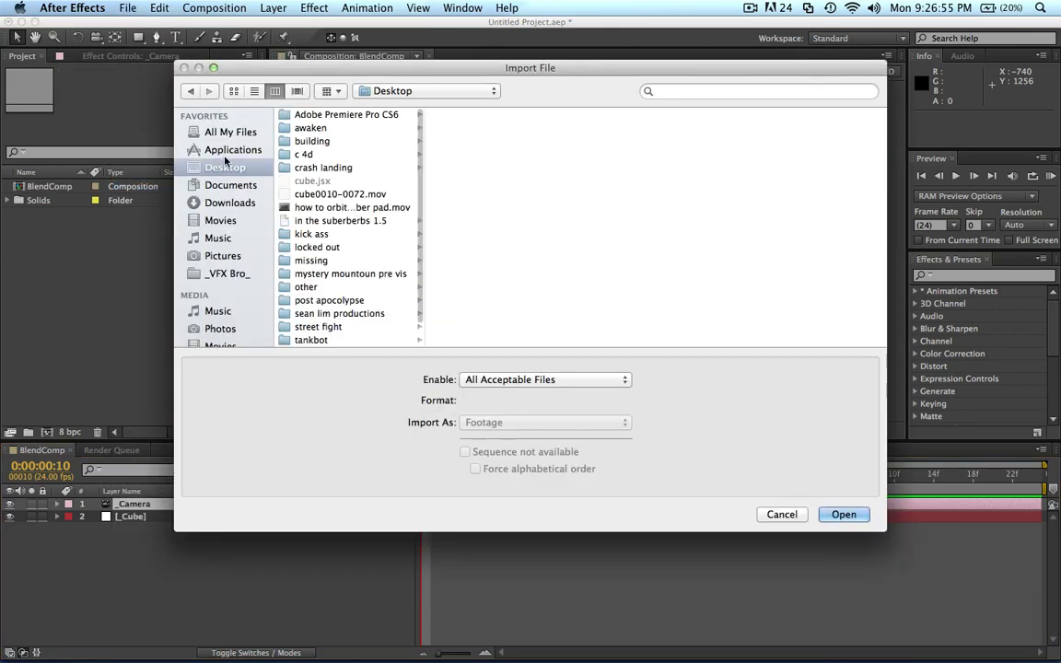
left_click(308, 207)
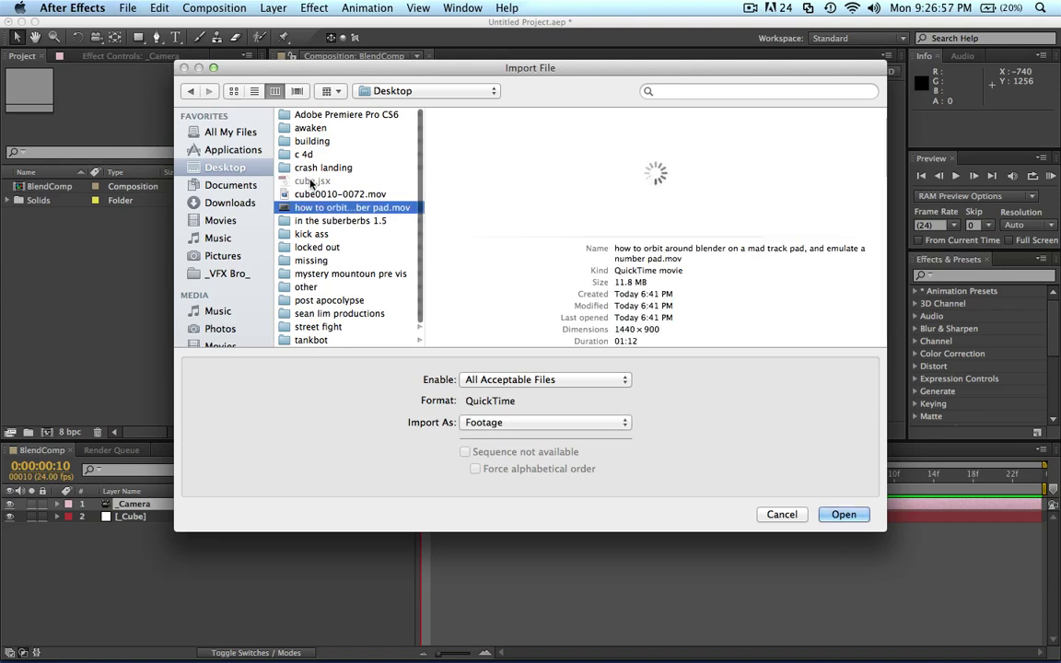
left_click(317, 194)
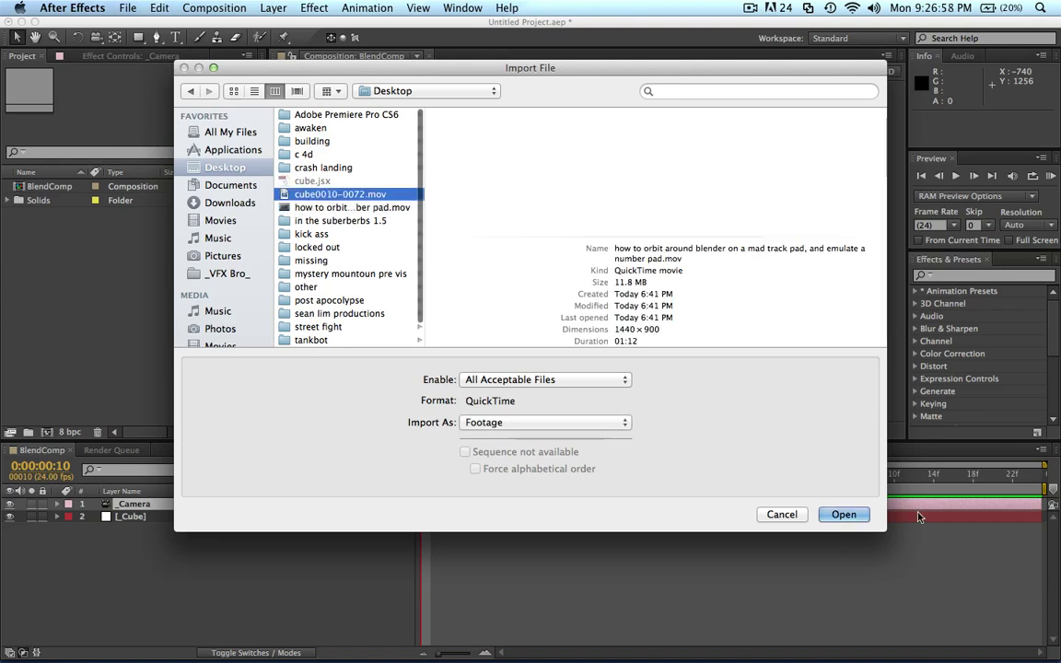
left_click(844, 515)
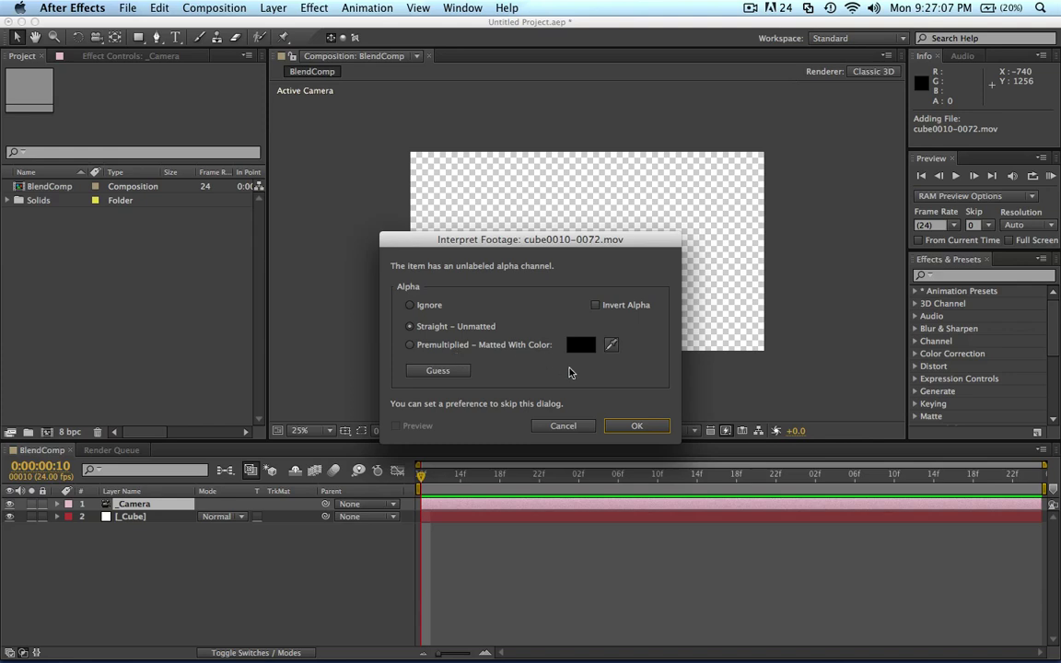
- Confirm the footage interpretation and add cube0010-0072.mov to BlendComp as a layer
left_click(635, 426)
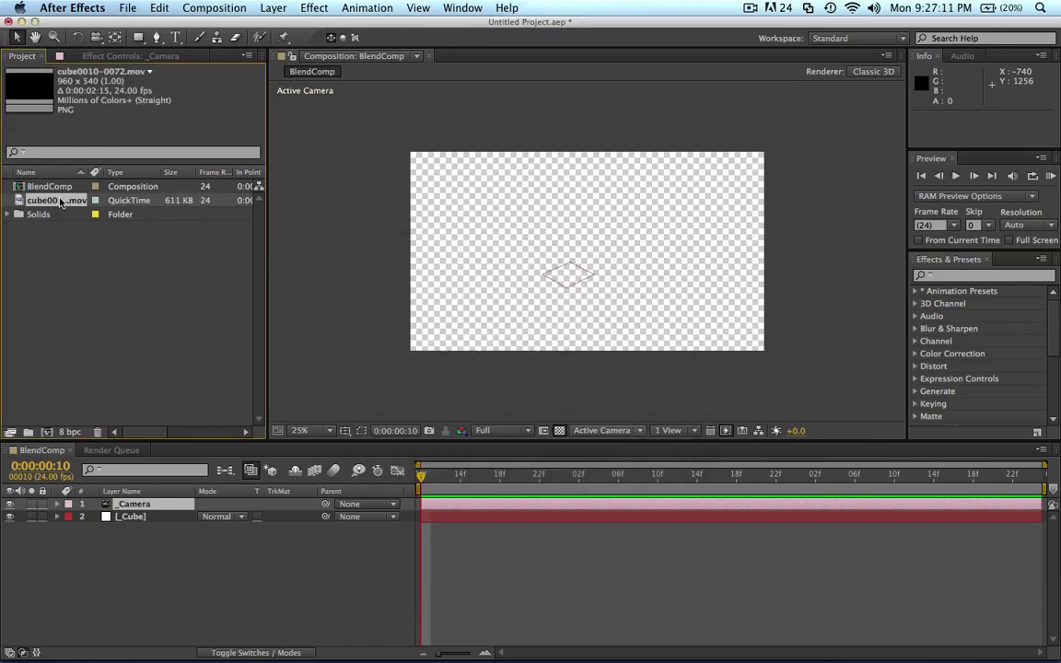
left_click_drag(59, 201, 357, 537)
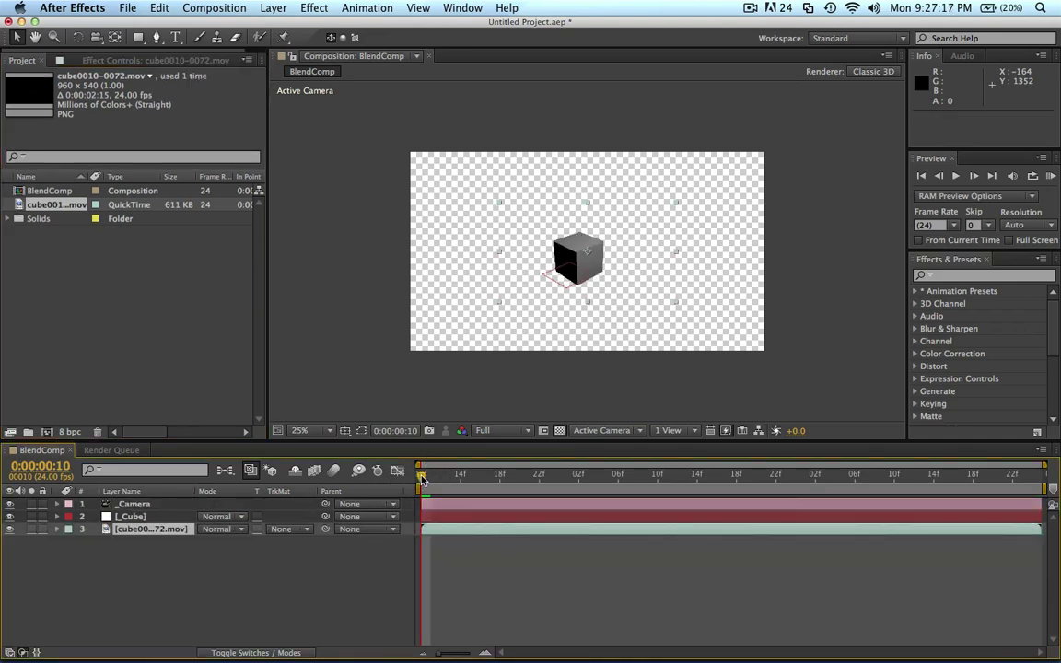
left_click_drag(422, 479, 627, 493)
left_click_drag(638, 490, 529, 488)
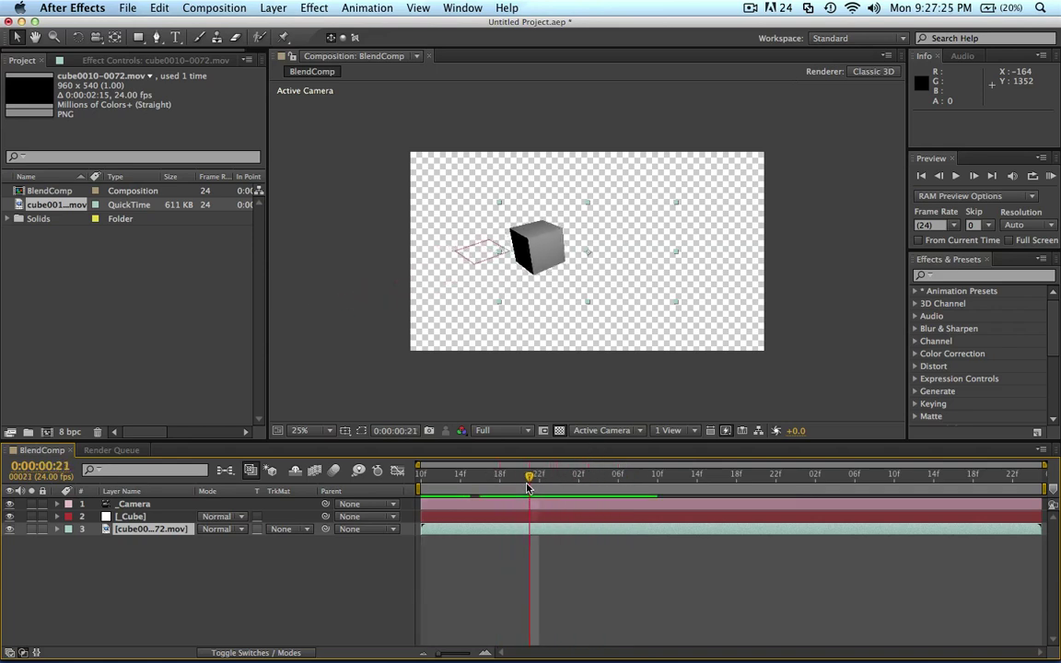
- Scale the cube render layer to about 198%, check its alignment, then return to Blender
left_click(500, 306)
left_click_drag(500, 306, 397, 355)
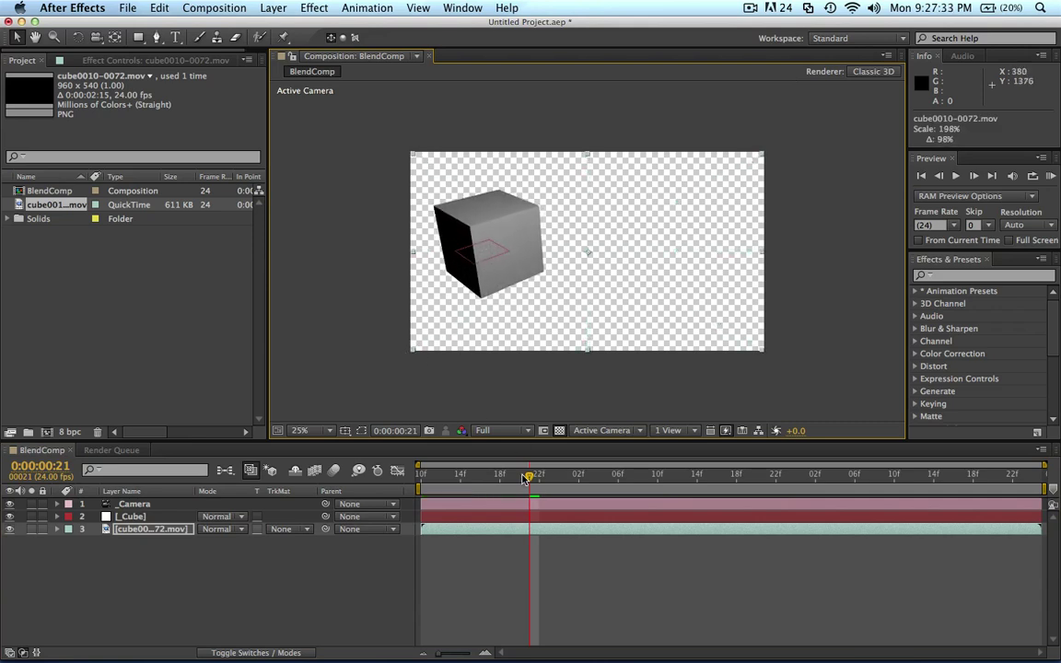
left_click_drag(522, 478, 546, 424)
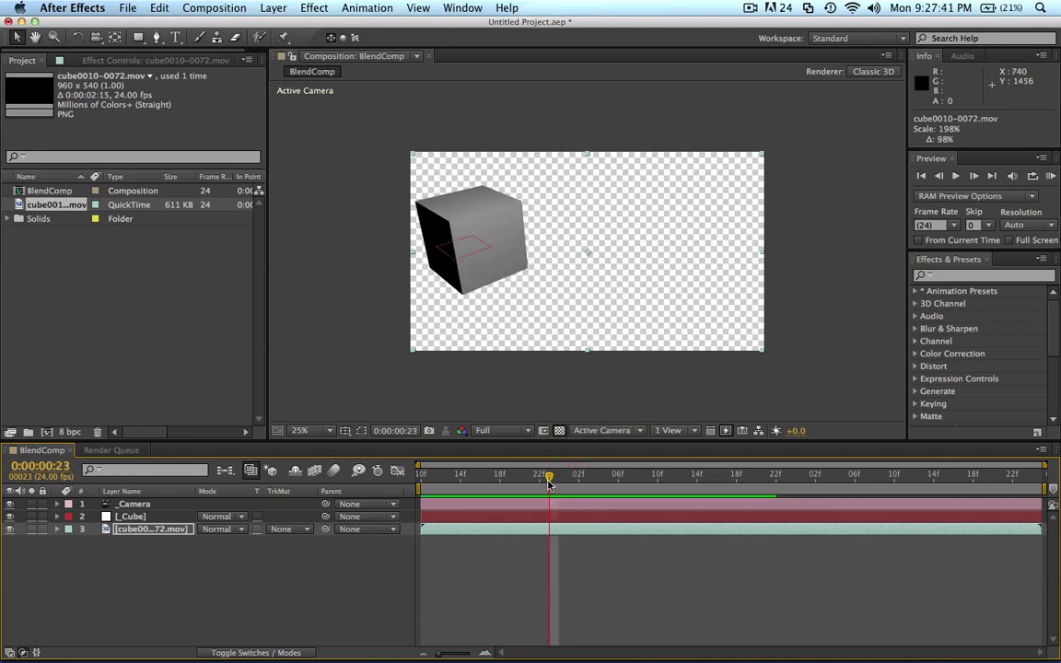
left_click_drag(549, 484, 489, 453)
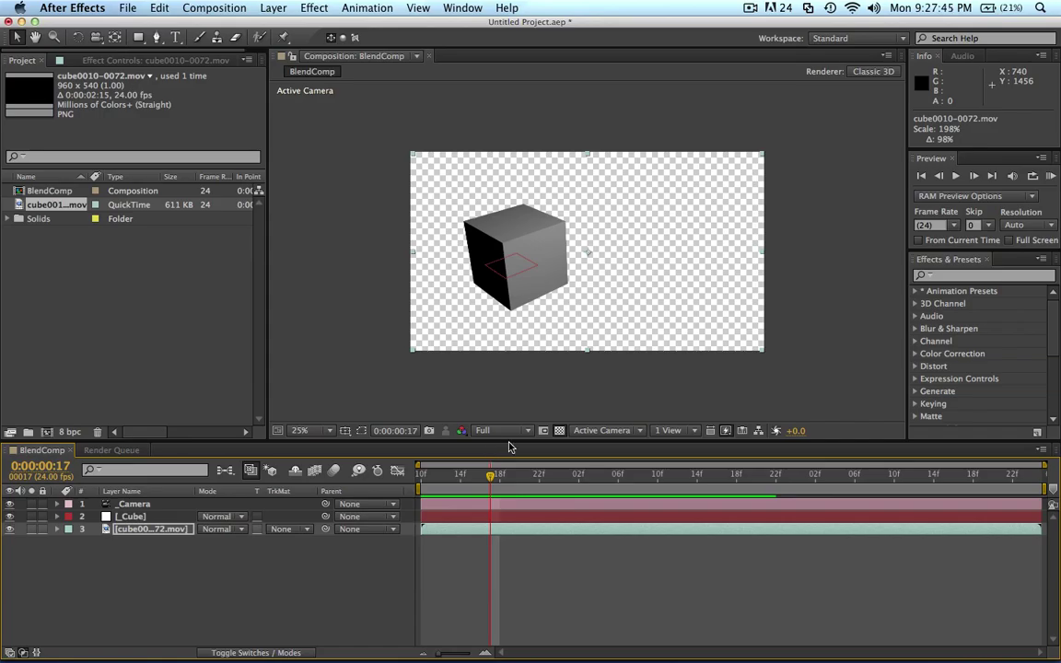
key("super+Tab")
scroll(481, 445, "up", 8)
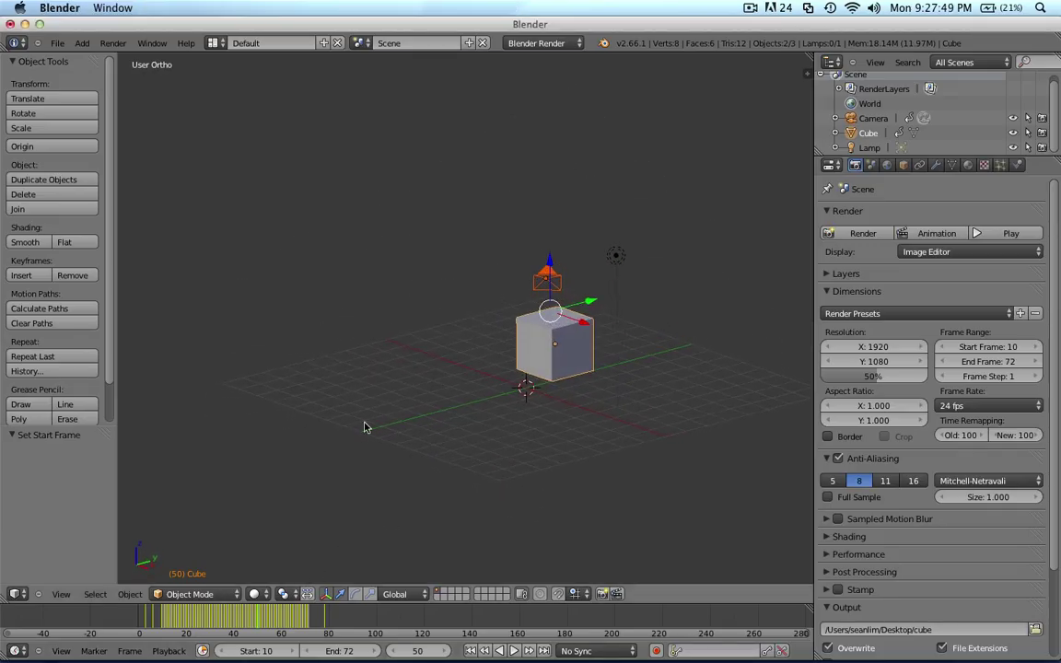
- Play and stop the cube animation in Blender with Alt+A, then return to After Effects
key("alt+a")
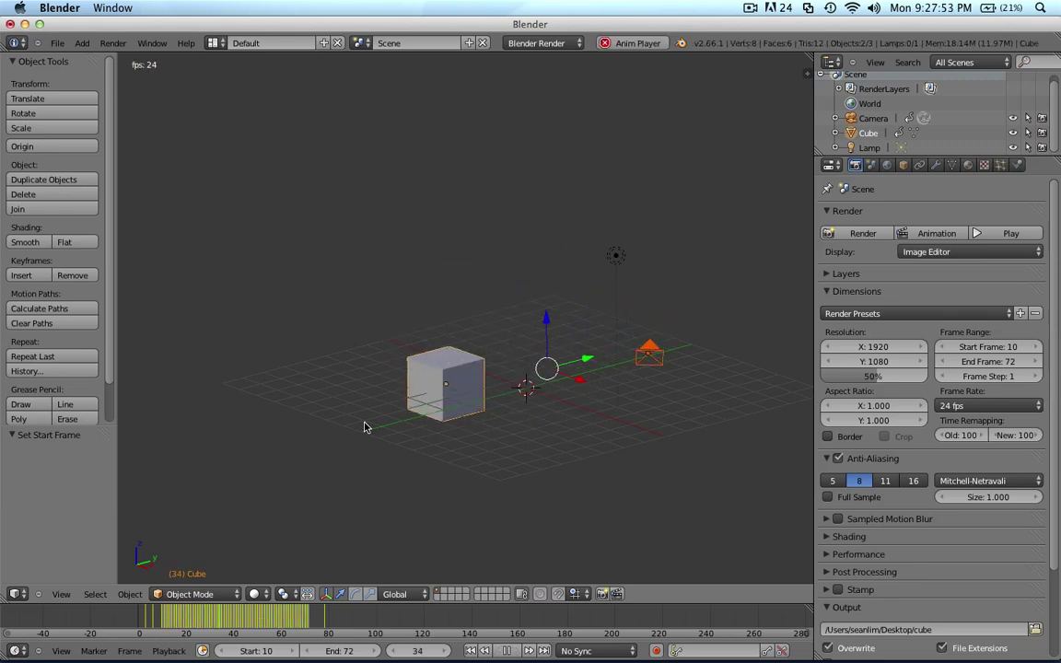
key("alt+a")
mouse_move(460, 645)
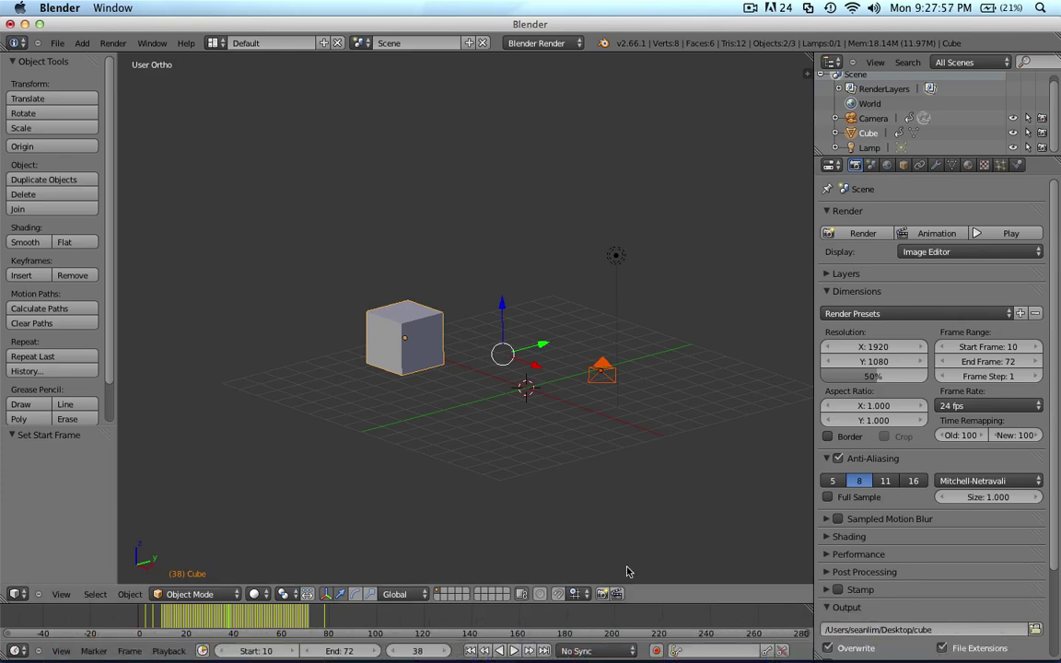
key("super+Tab")
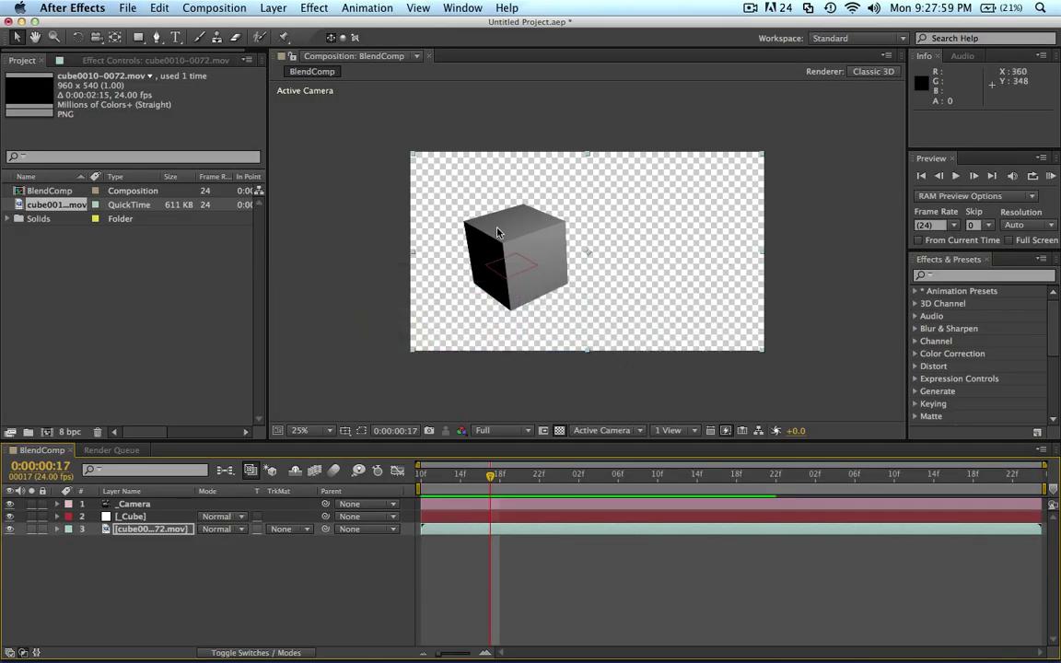
- Add a new black solid layer, Black Solid 1, with default settings
left_click(273, 7)
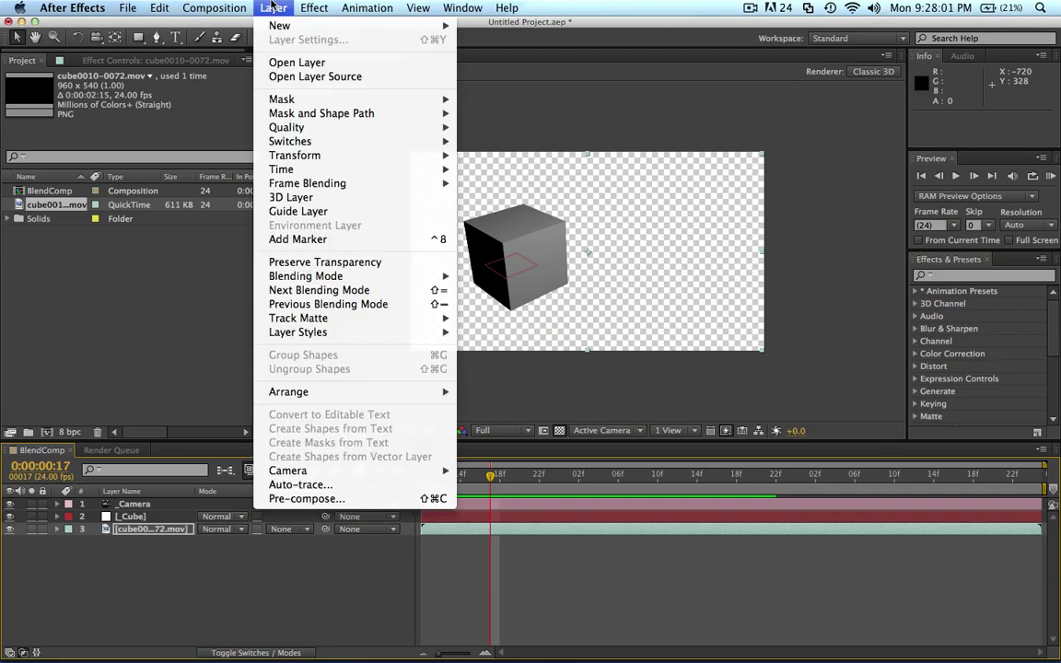
mouse_move(279, 26)
left_click(503, 45)
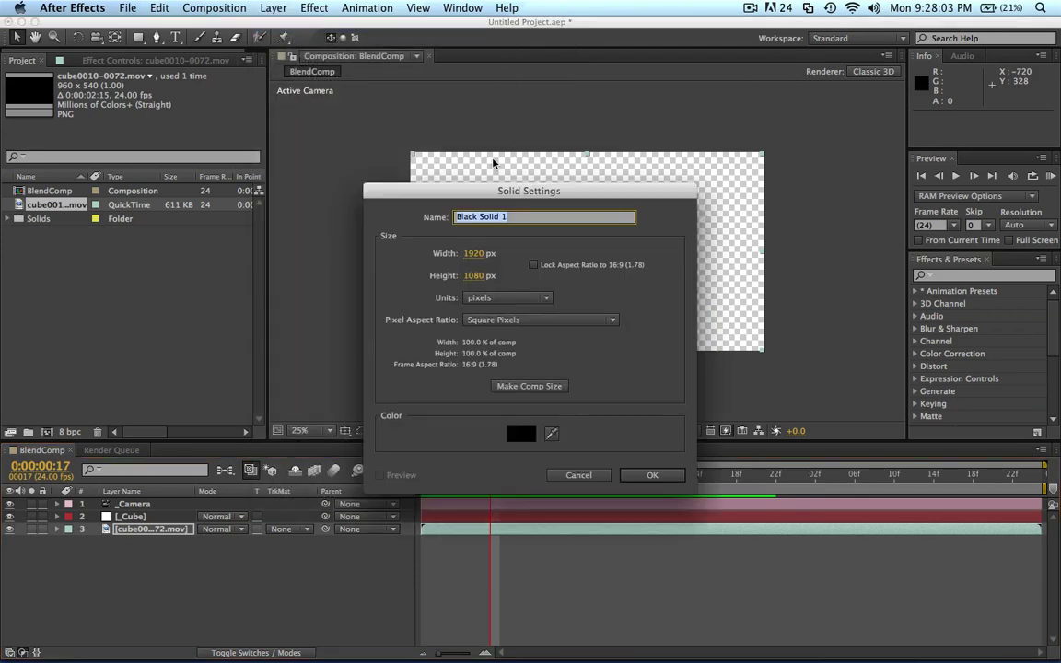
left_click(649, 476)
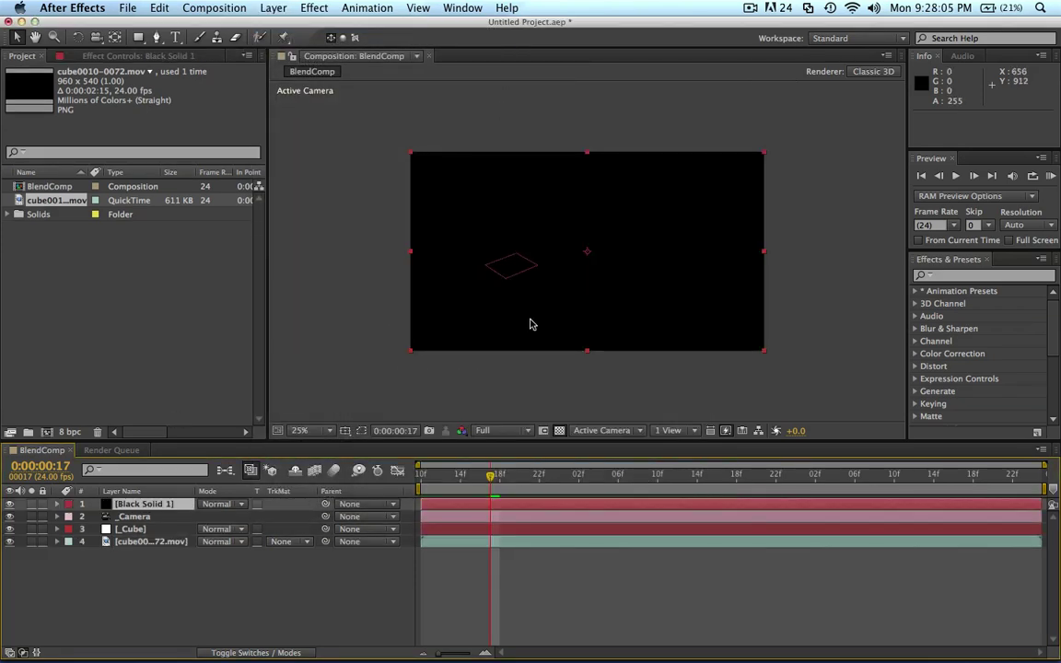
- Make Black Solid 1 a 3D layer scaled to 13% and preview it beside the cube
left_click(253, 652)
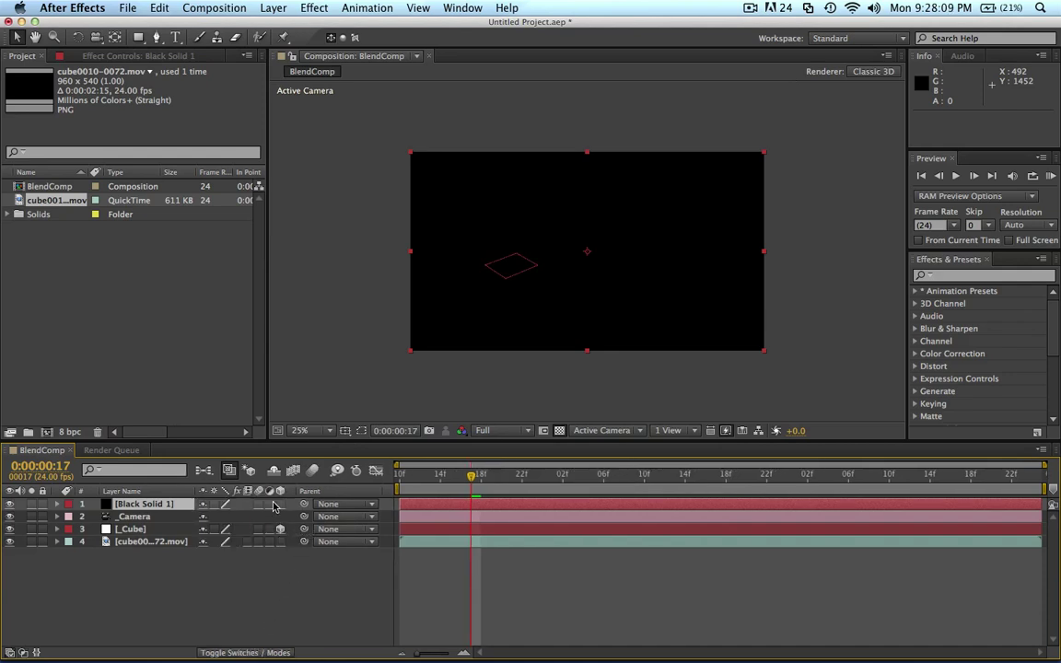
left_click(280, 503)
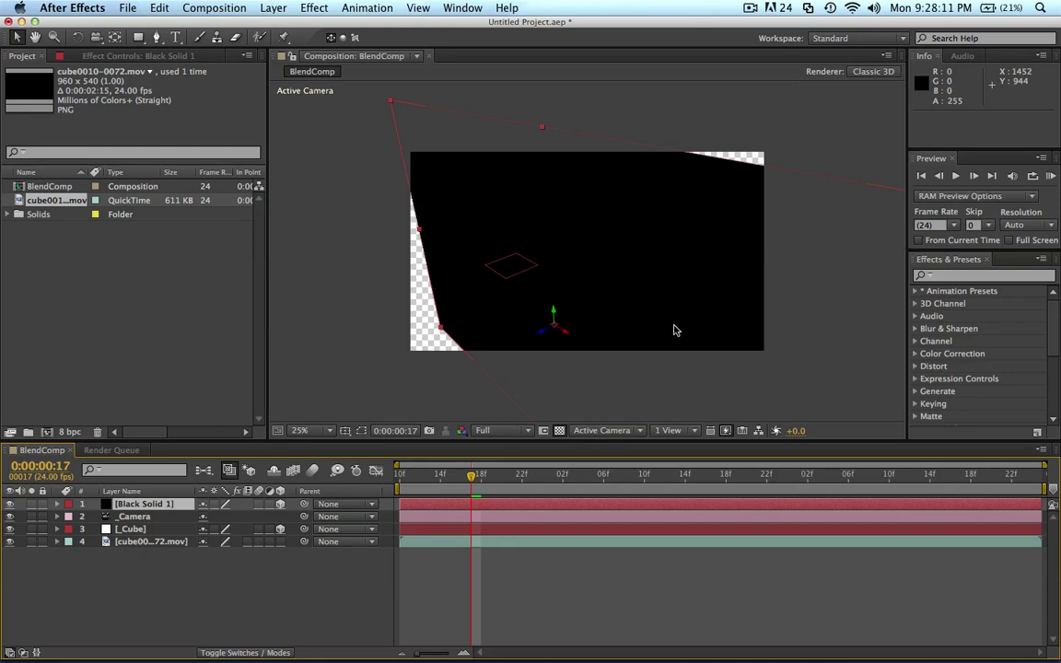
key("s")
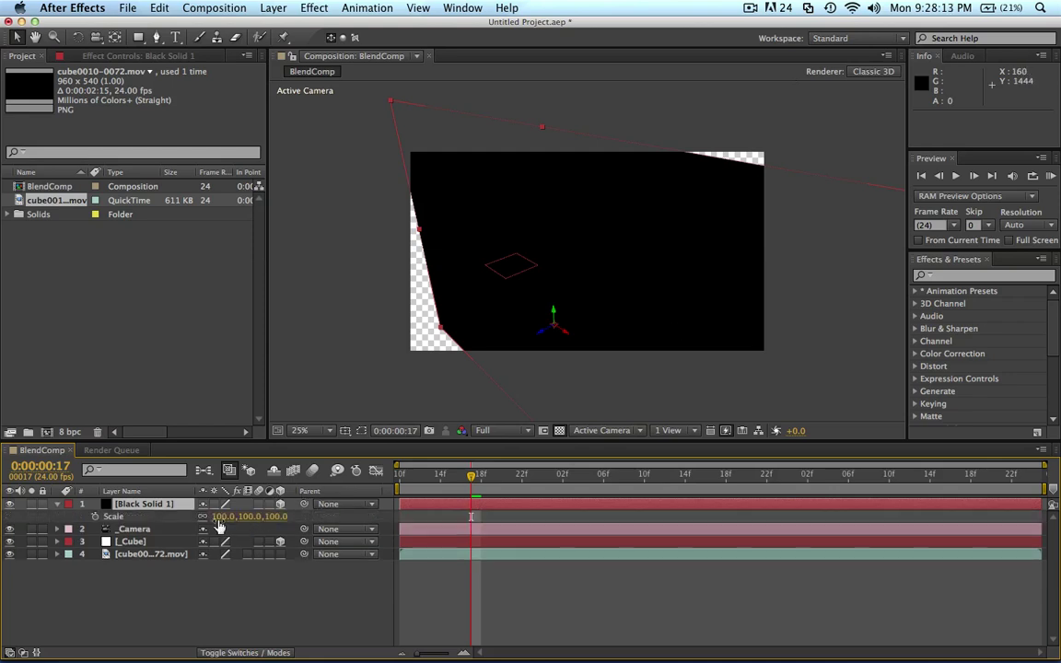
left_click_drag(245, 516, 162, 496)
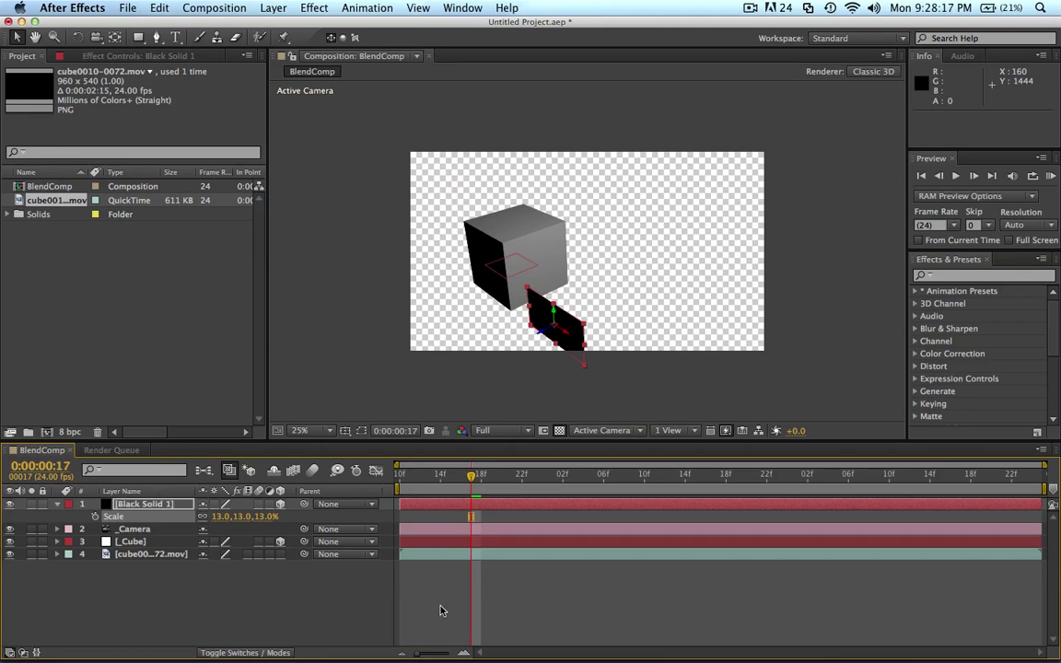
key("space")
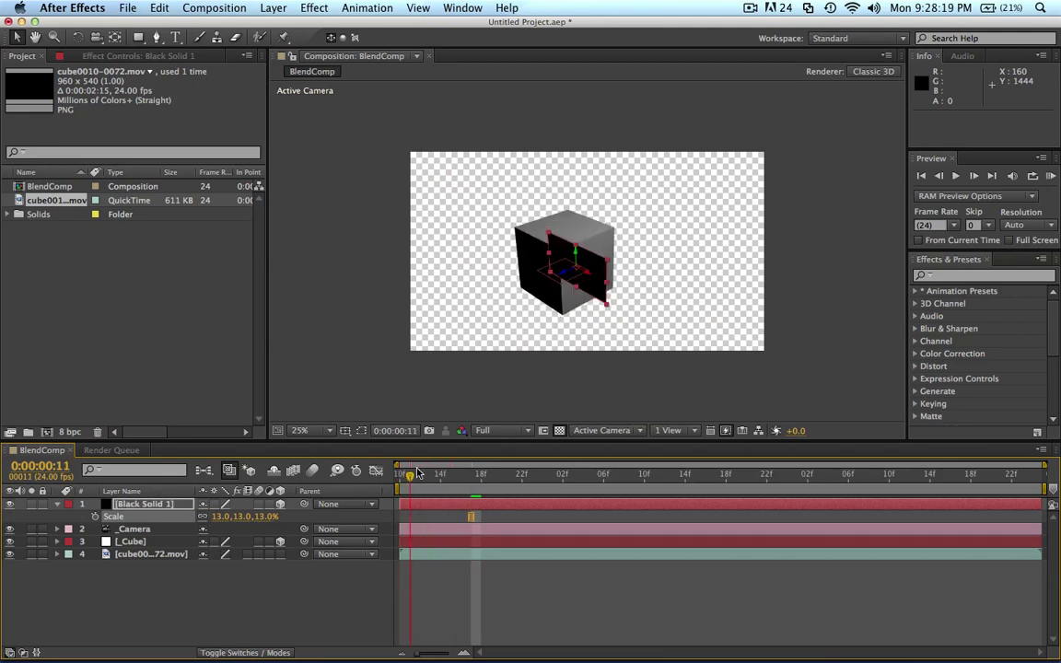
left_click_drag(632, 465, 787, 442)
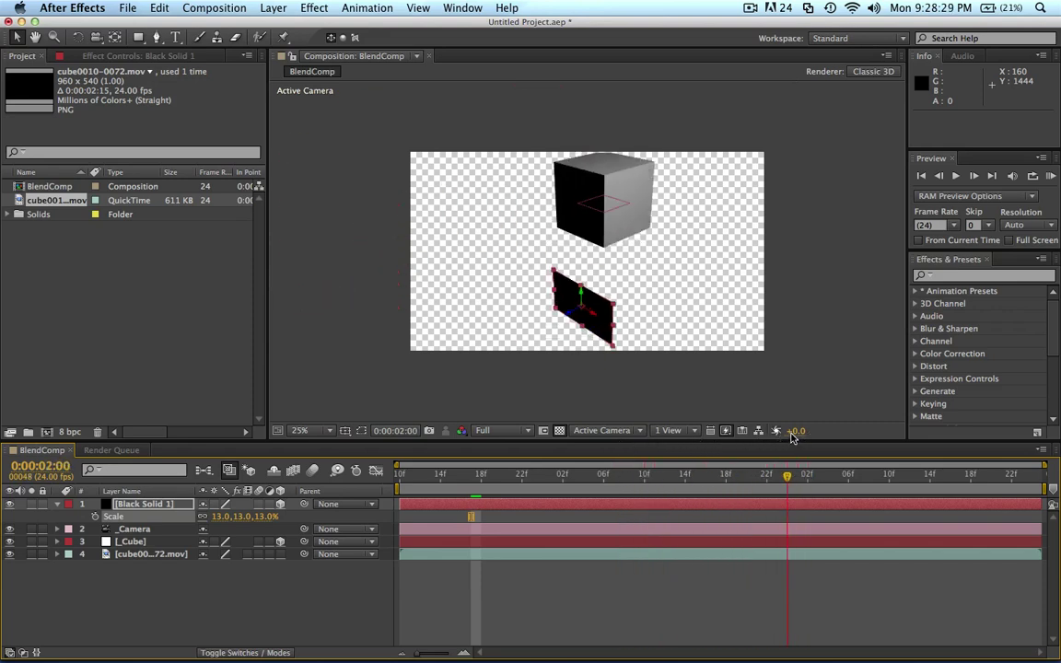
- Pick-whip Black Solid 1's parent to _Cube and scrub to confirm it follows the cube
right_click(619, 203)
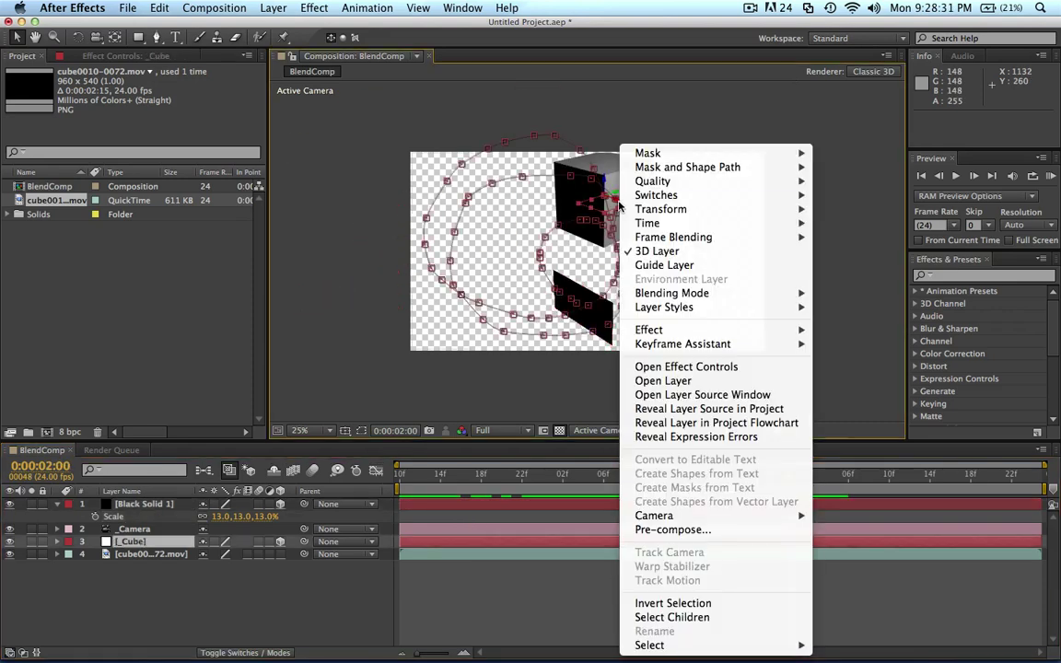
left_click(359, 230)
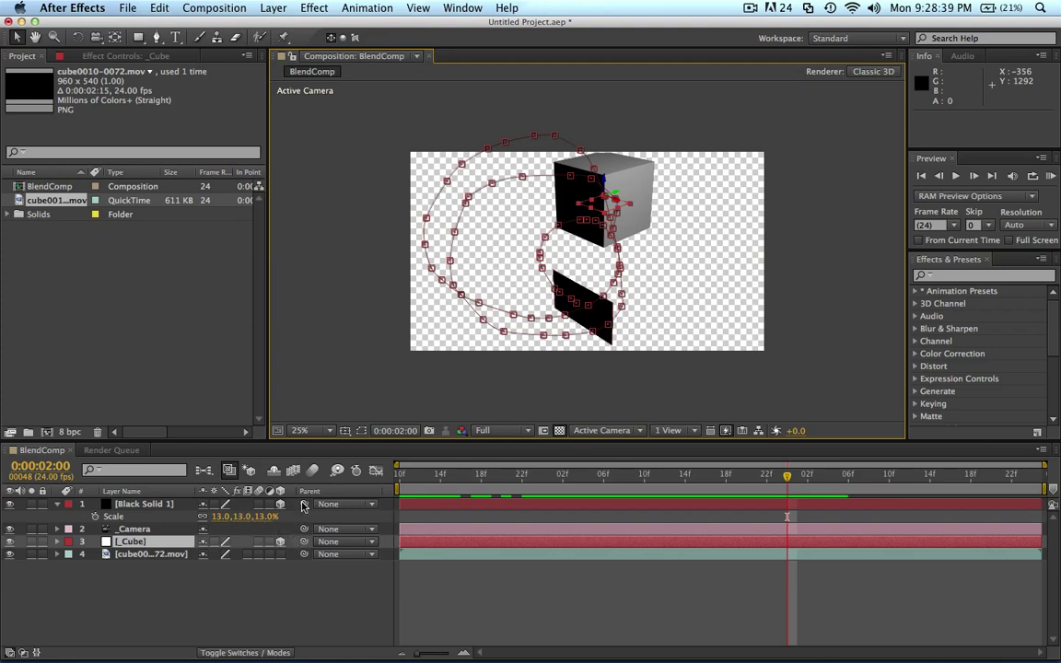
left_click_drag(304, 506, 159, 551)
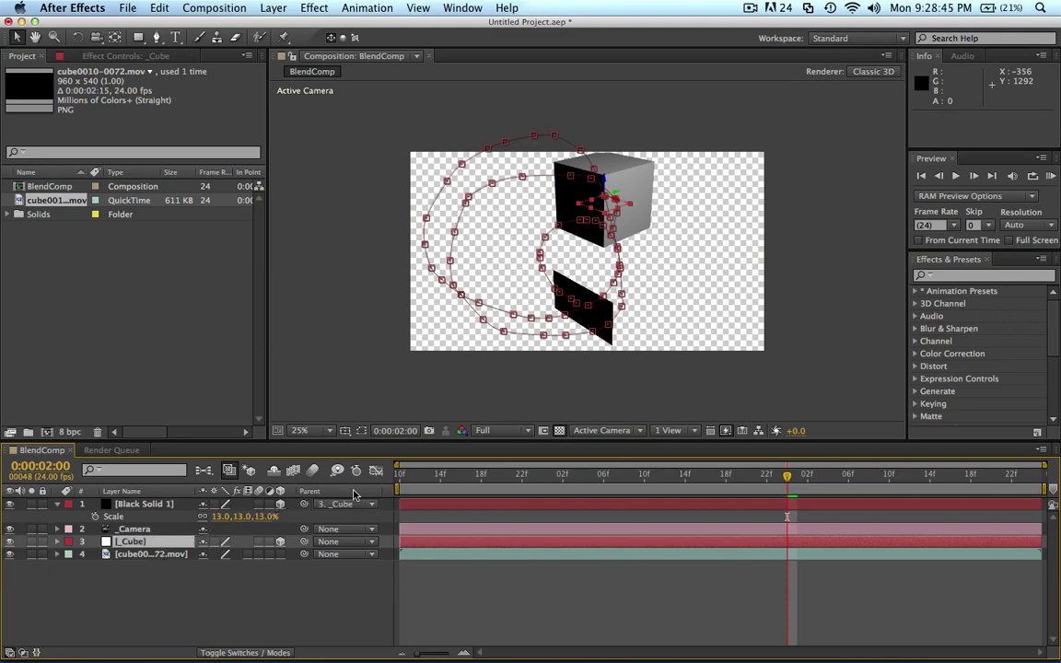
left_click_drag(552, 476, 768, 482)
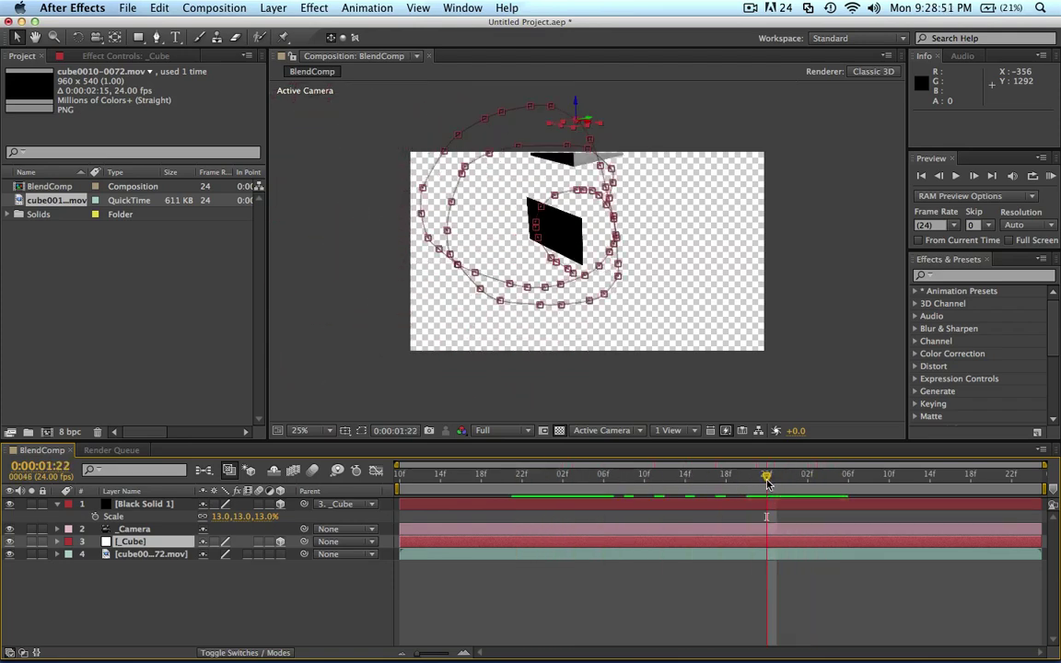